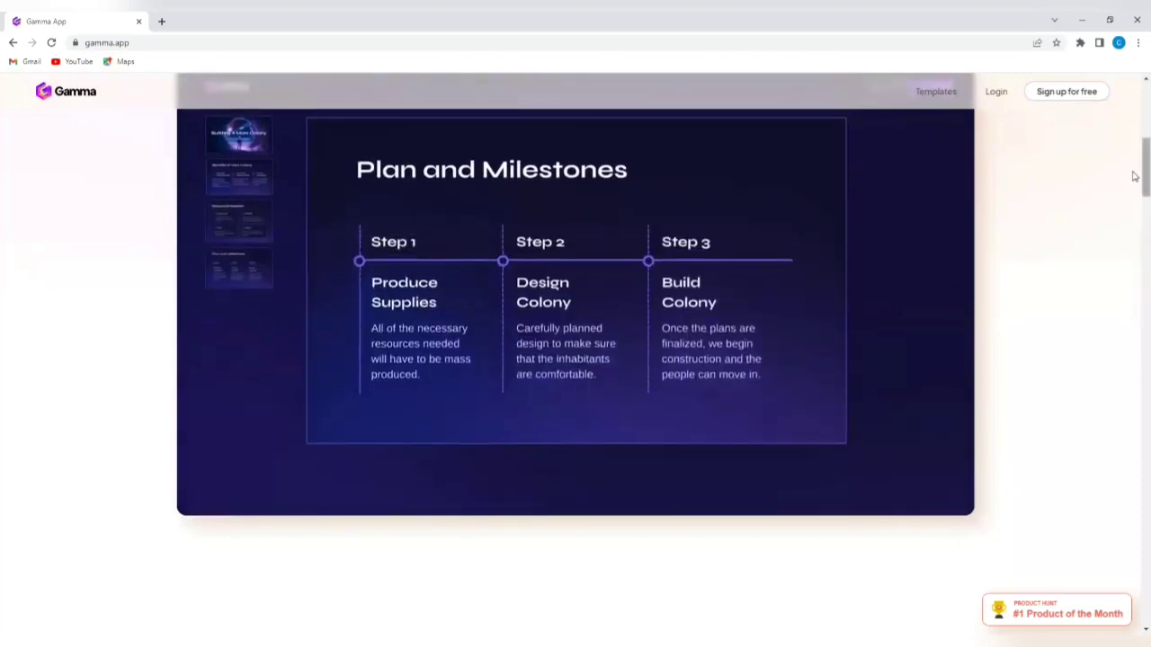
- Scroll down the homepage past 'Make it polished' to the 'Present live, or send a webpage' section
scroll(1134, 189, "down", 3)
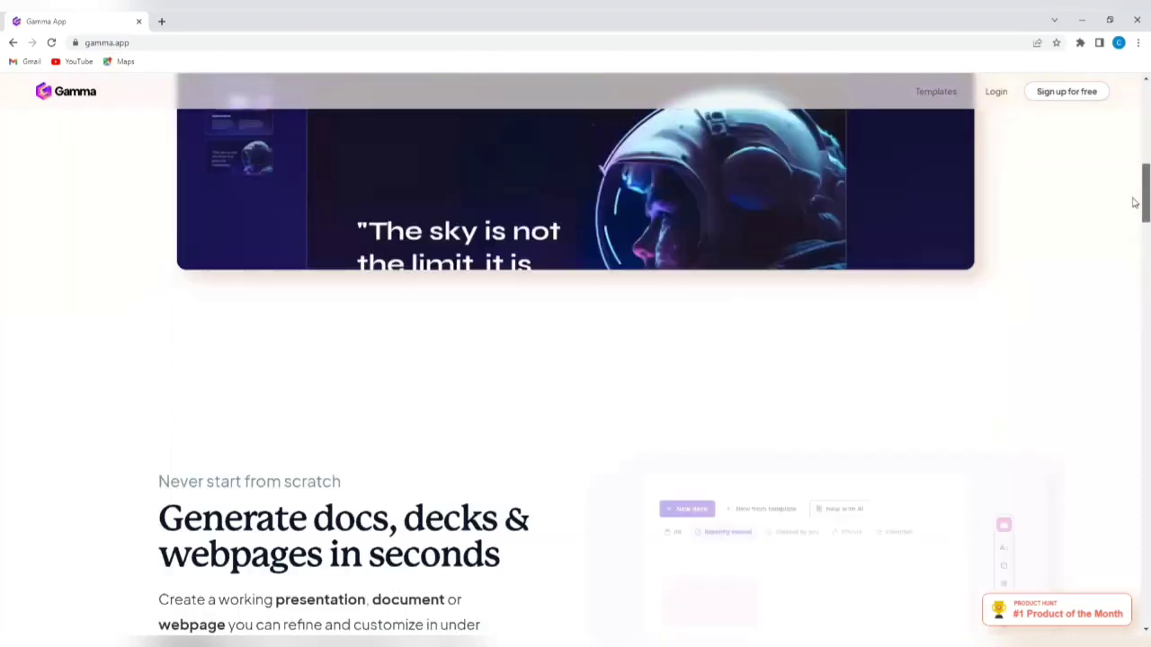
scroll(1135, 220, "down", 4)
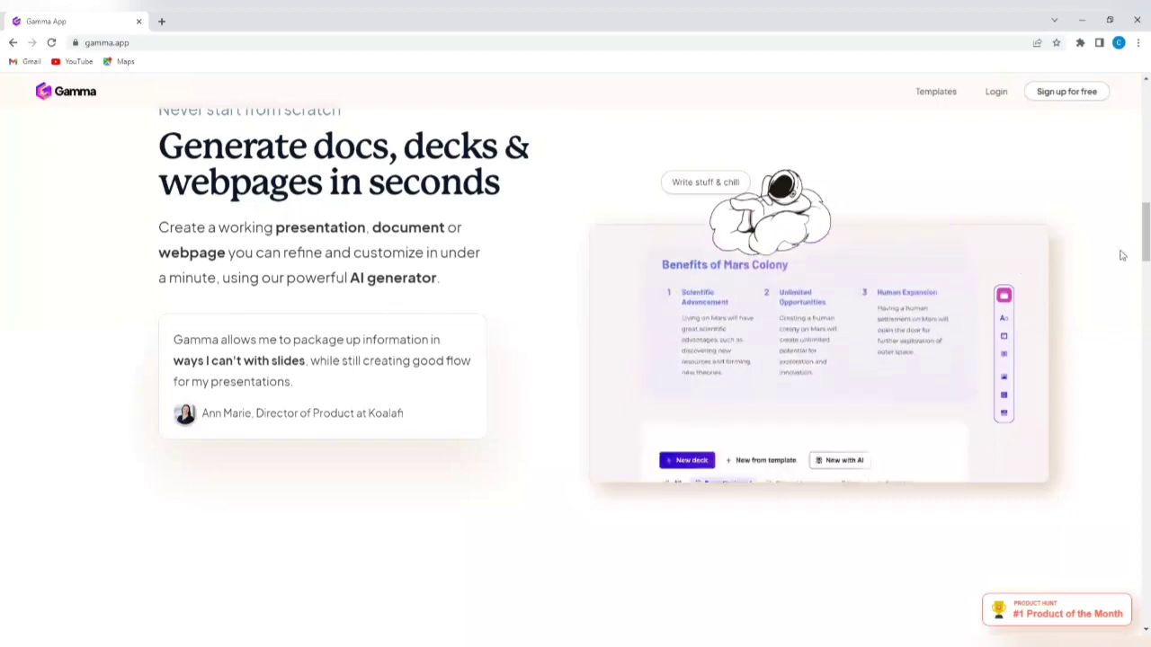
left_click_drag(1135, 249, 1134, 314)
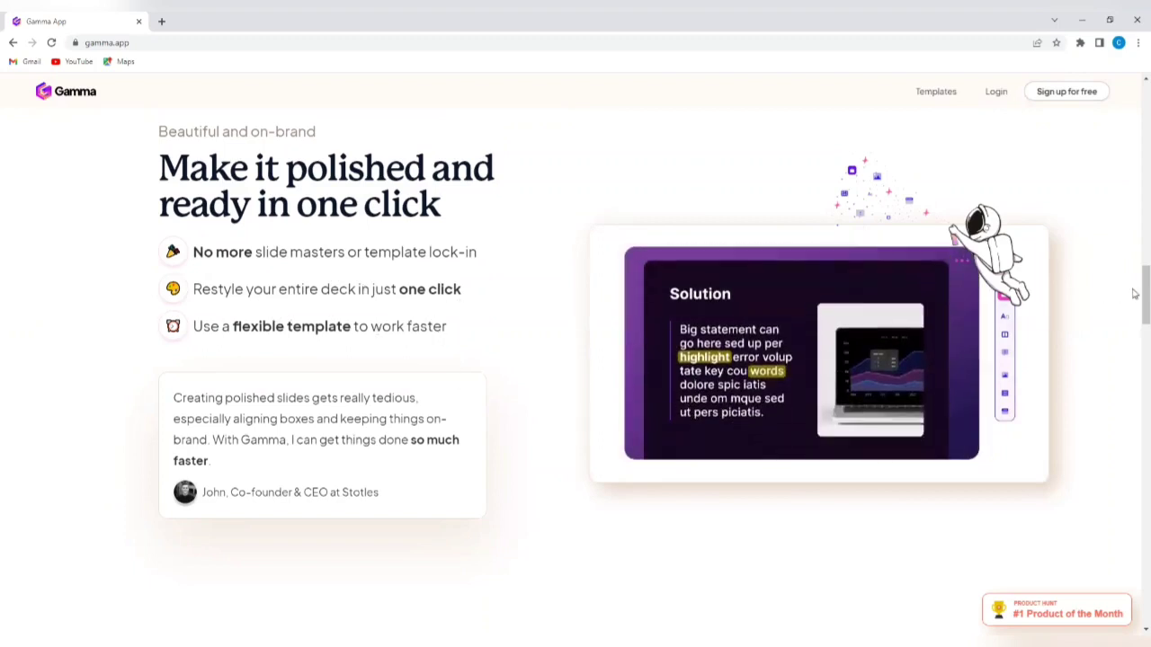
left_click_drag(1135, 293, 1134, 357)
scroll(1135, 358, "down", 2)
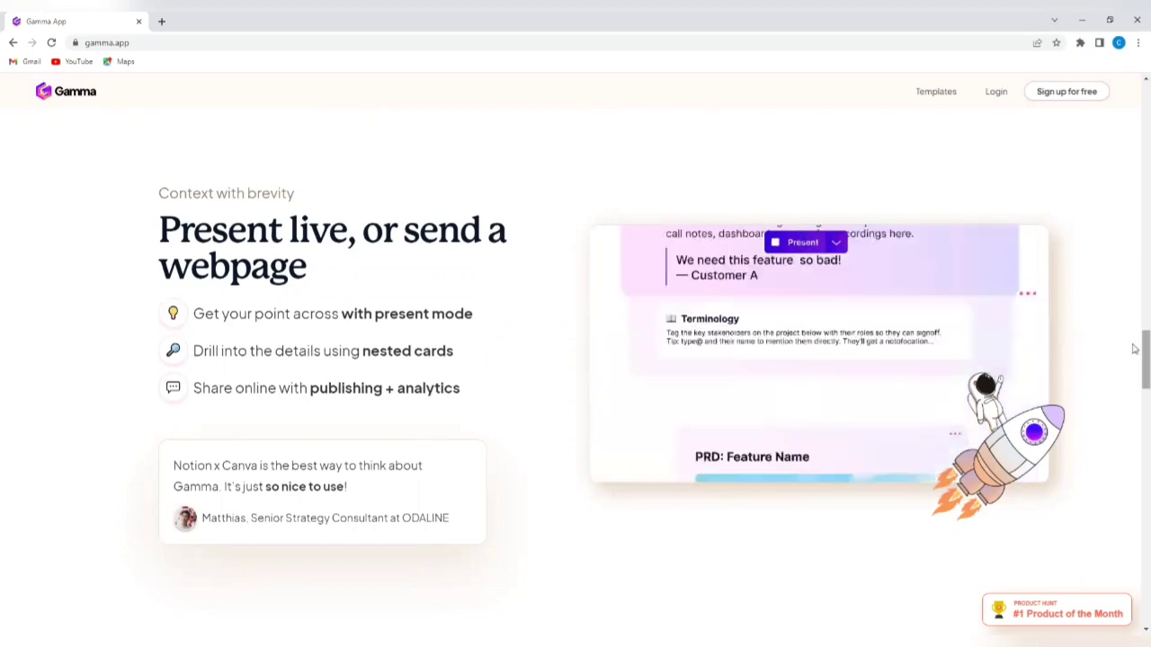
scroll(1134, 355, "down", 2)
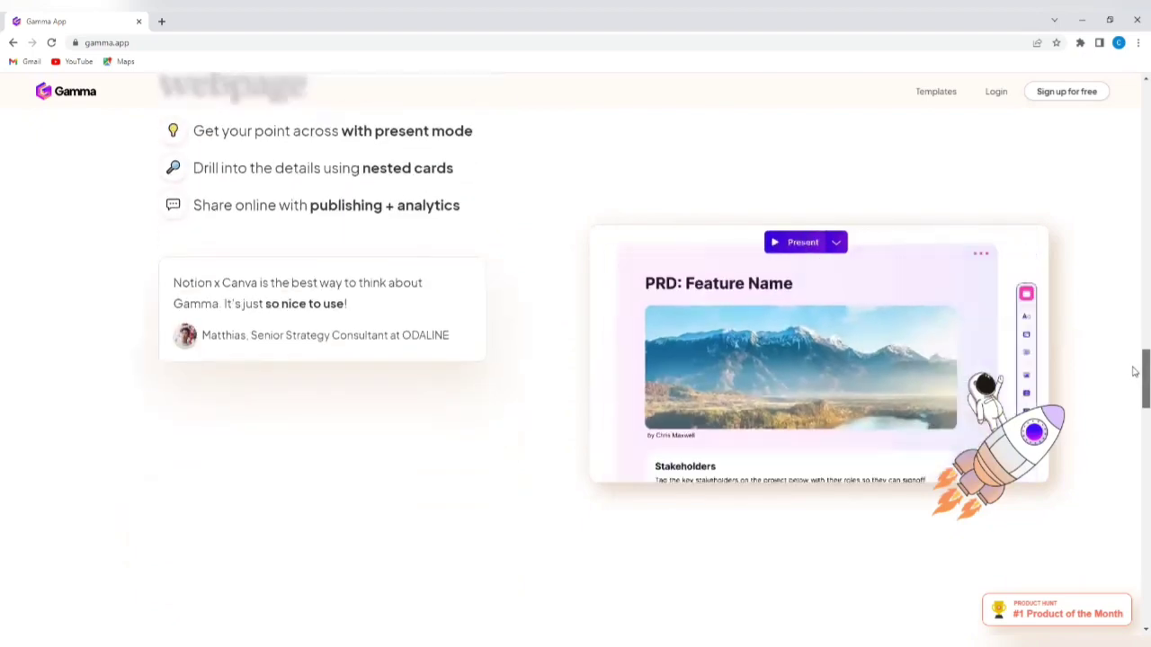
- Scroll through the 'Bring your ideas to life' and 'Read anywhere' sections, then back to the homepage top
left_click_drag(1134, 371, 1134, 424)
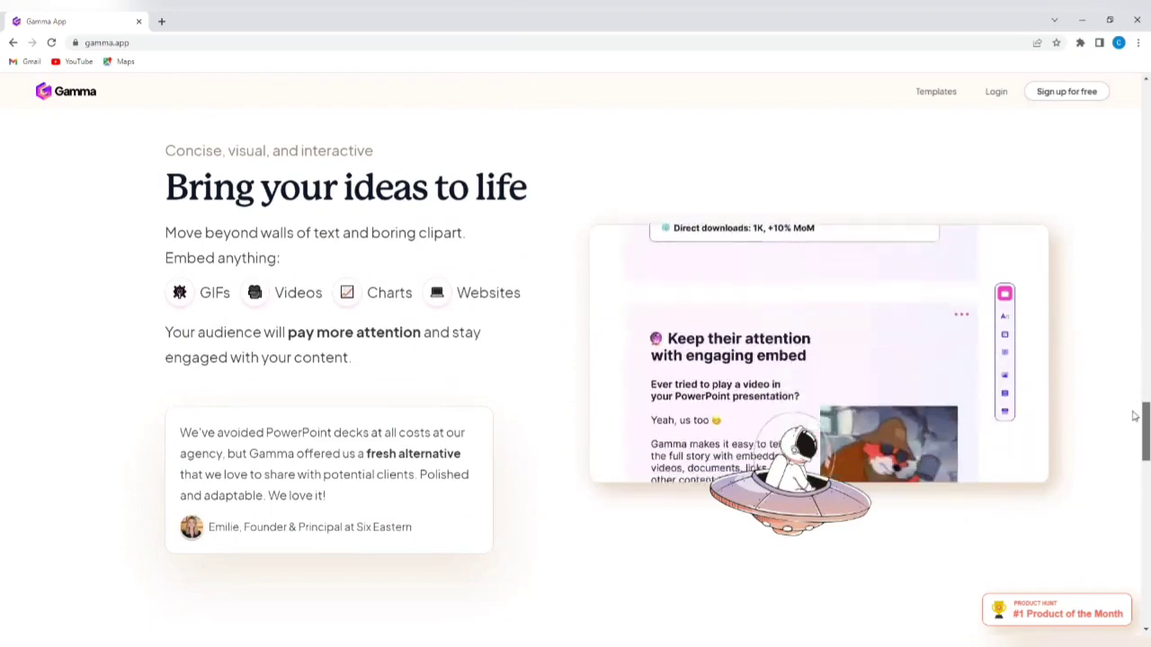
scroll(1134, 418, "down", 2)
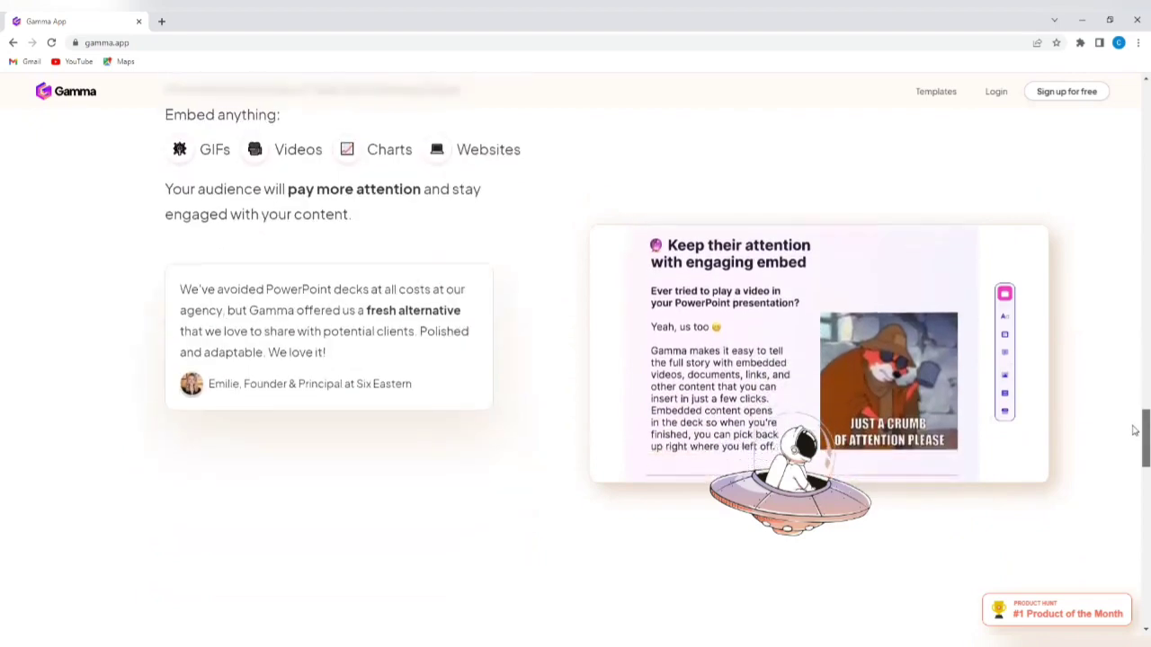
scroll(1134, 432, "down", 2)
scroll(1135, 449, "down", 2)
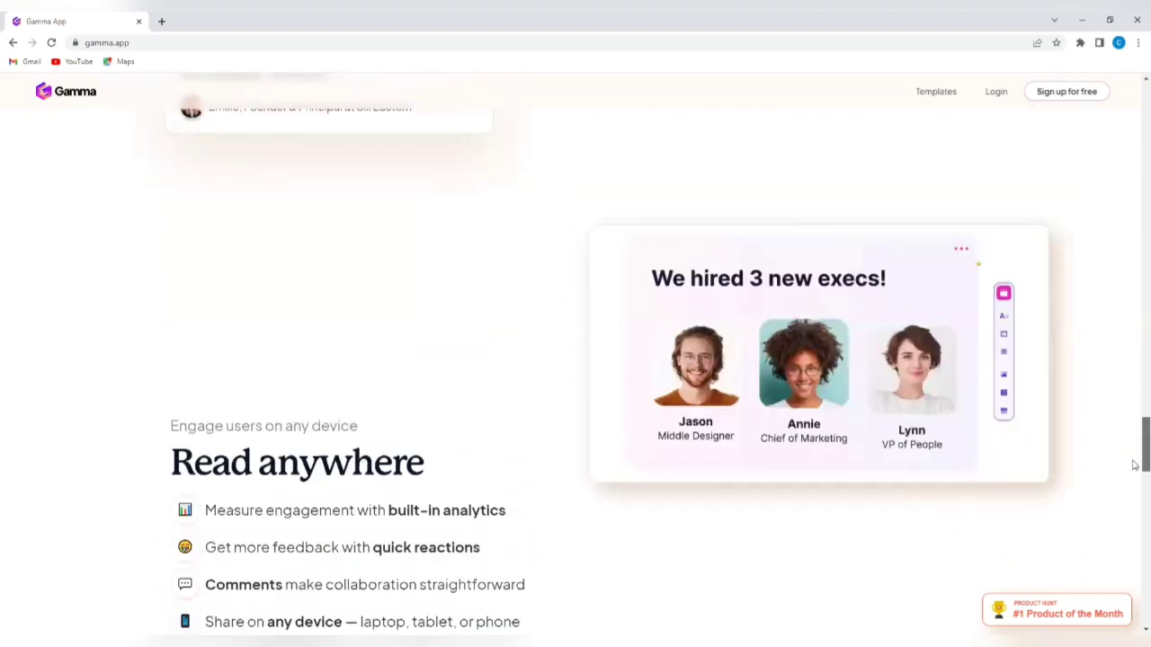
scroll(1134, 477, "down", 3)
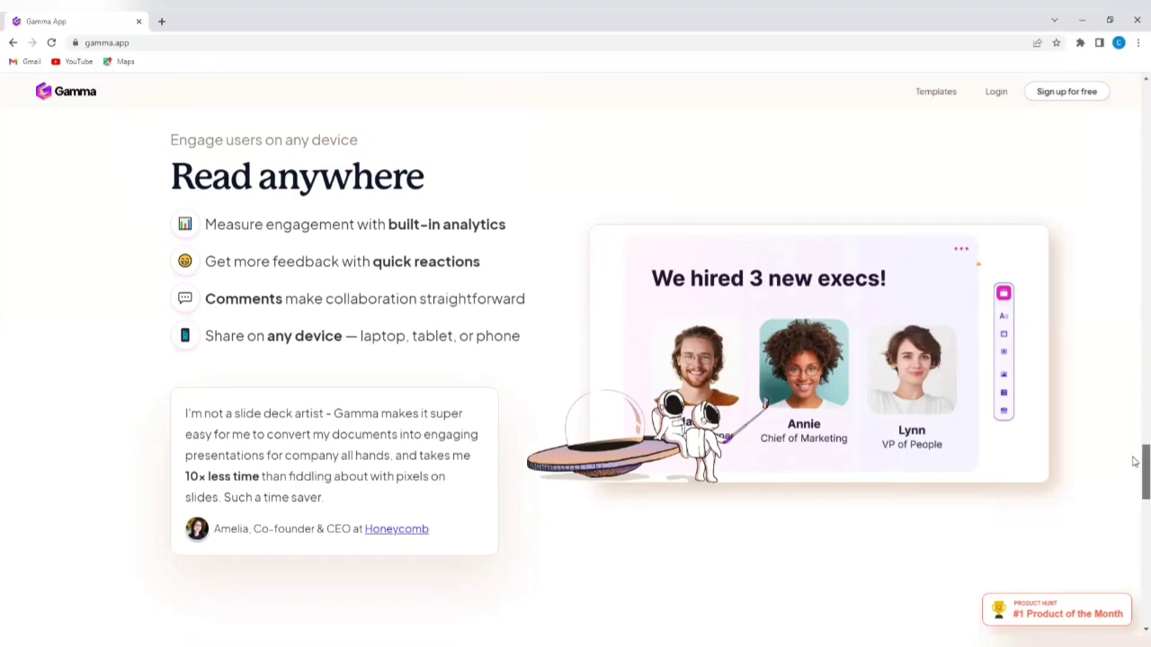
left_click_drag(1133, 461, 1133, 312)
left_click_drag(1135, 257, 1134, 90)
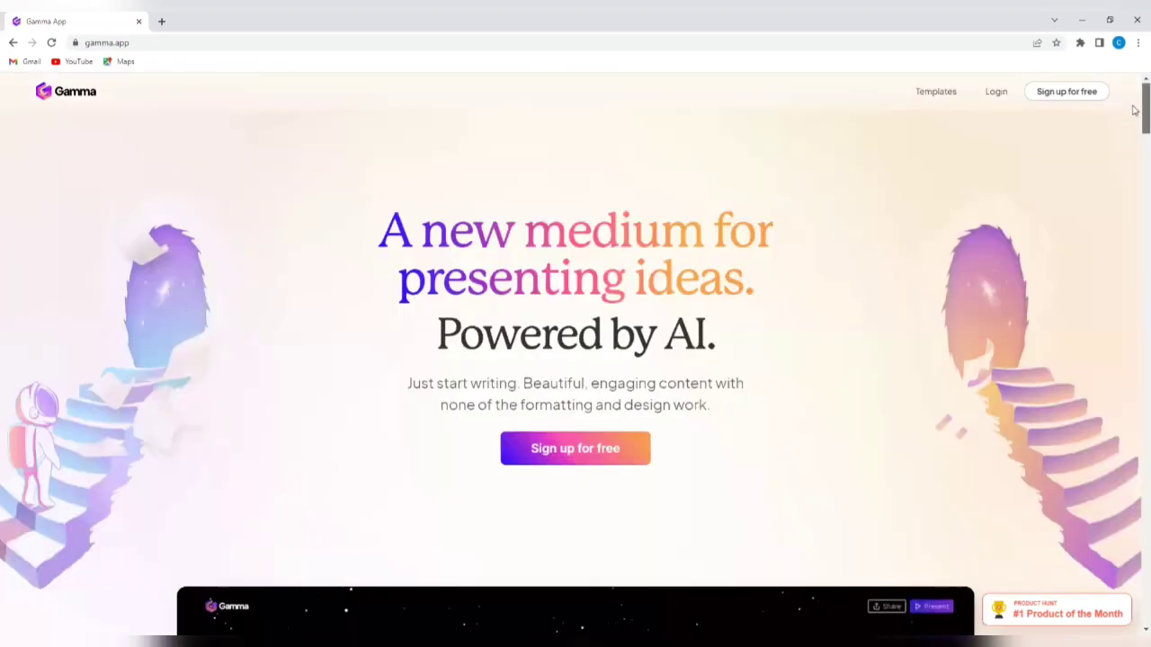
- Open the Templates gallery and advance the featured carousel three times to Six Hats Brainstorming
left_click(933, 97)
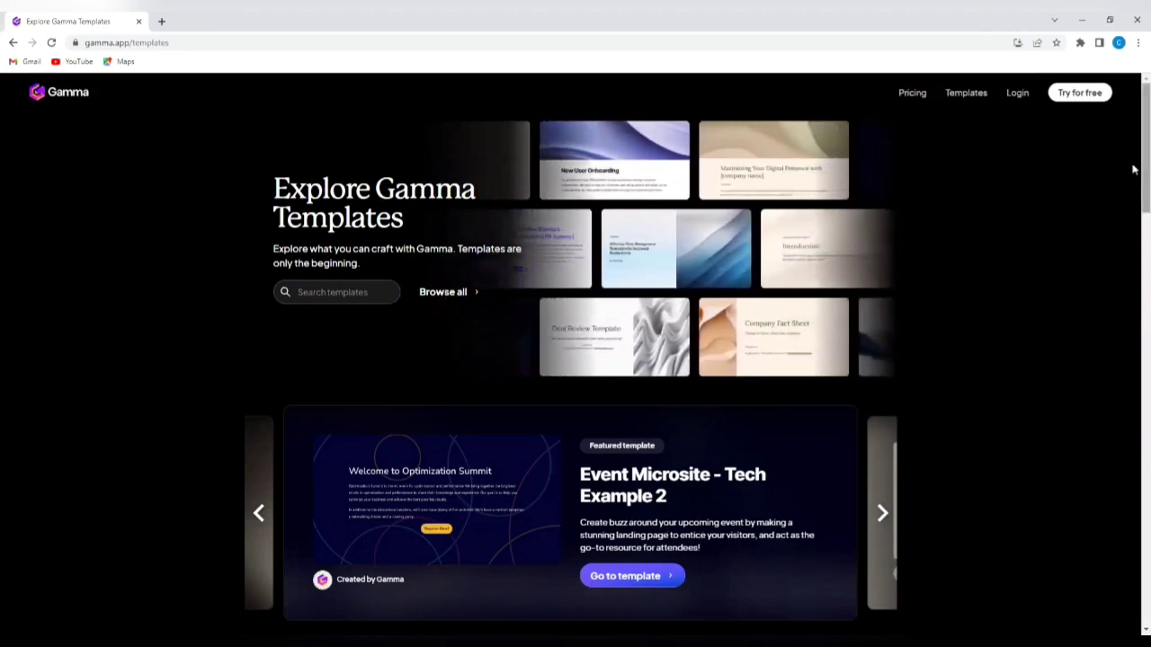
left_click_drag(1134, 172, 1132, 221)
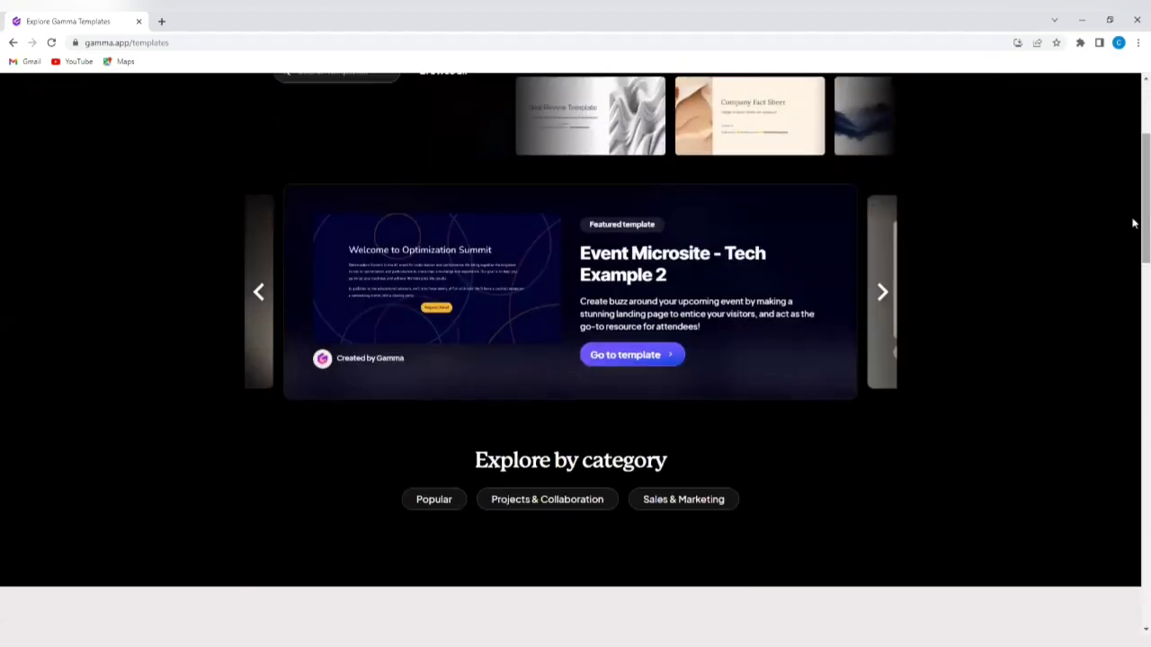
left_click(883, 300)
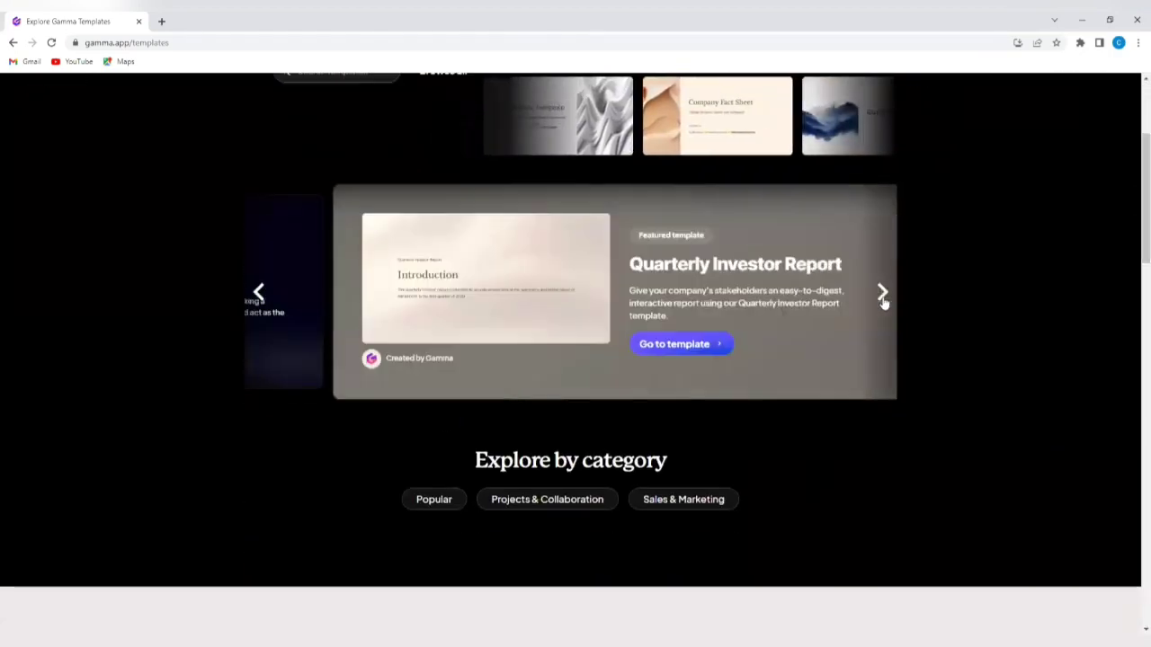
left_click(883, 293)
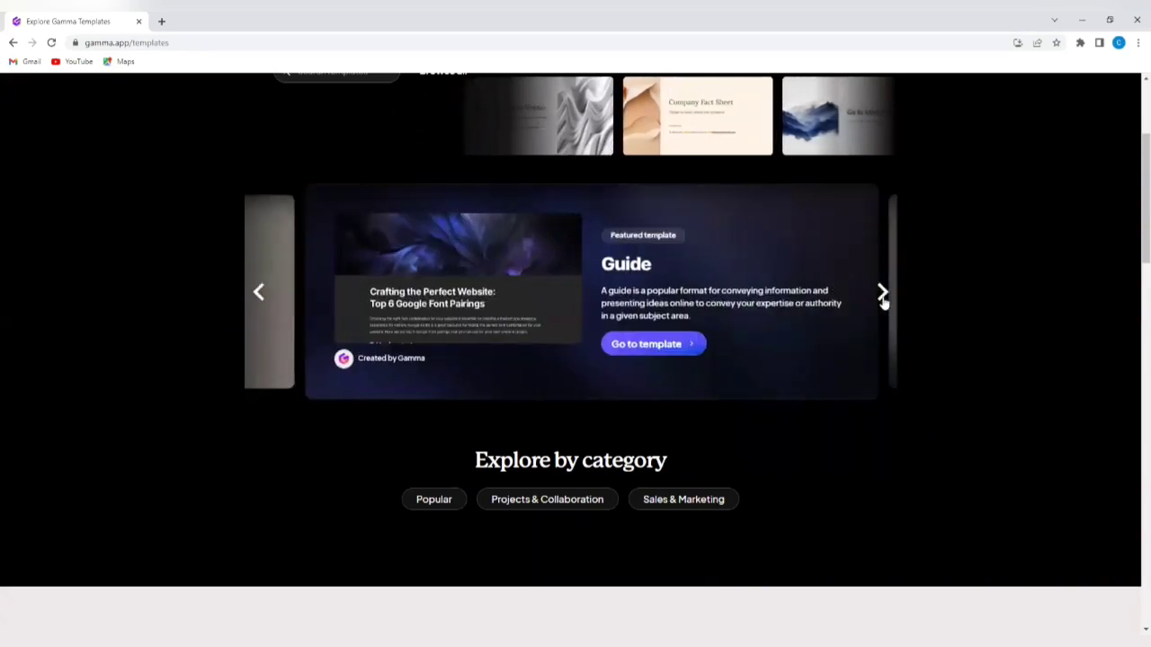
left_click(883, 295)
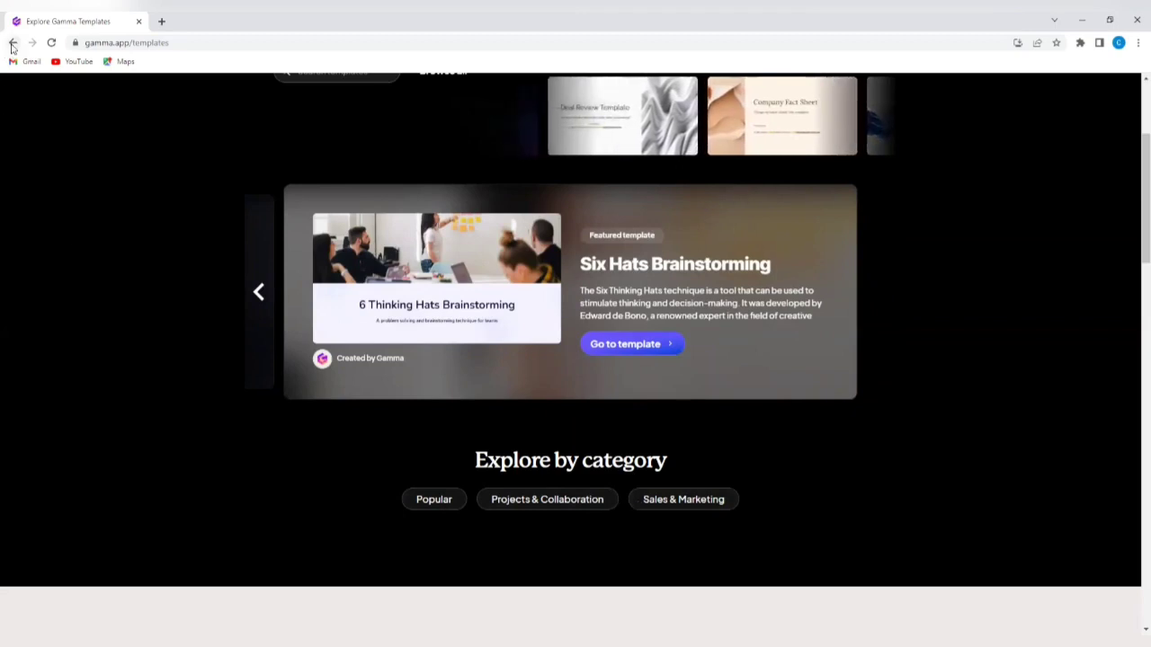
- Go back and sign up for free using a Google account, reaching workspace setup
left_click(12, 43)
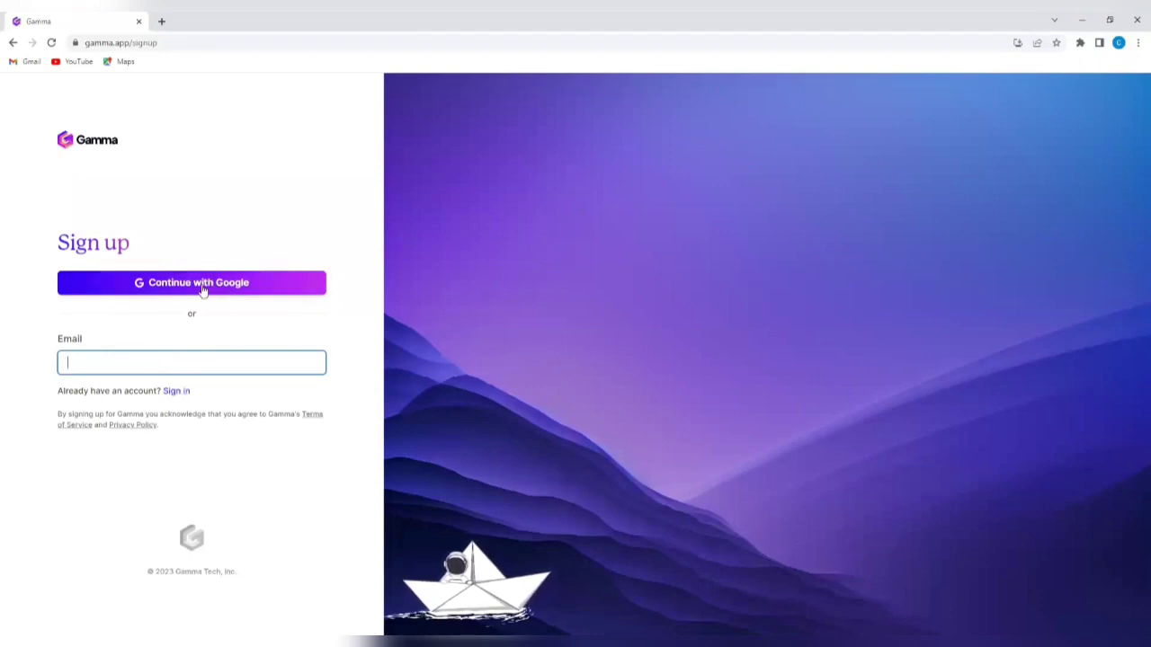
left_click(208, 286)
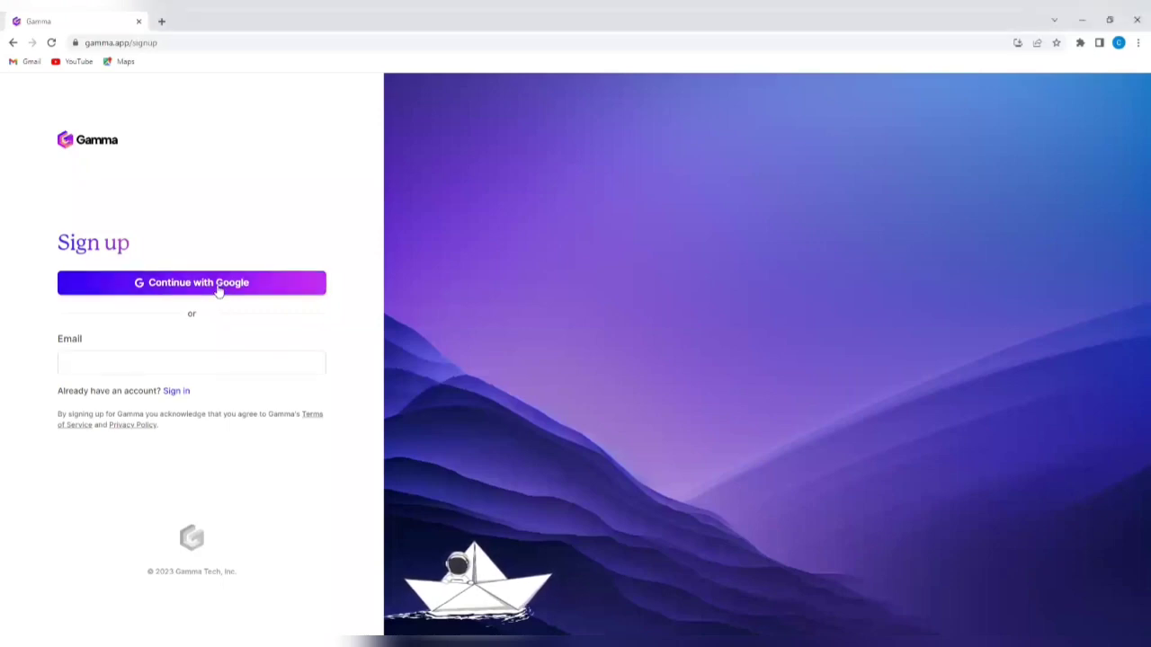
left_click(218, 291)
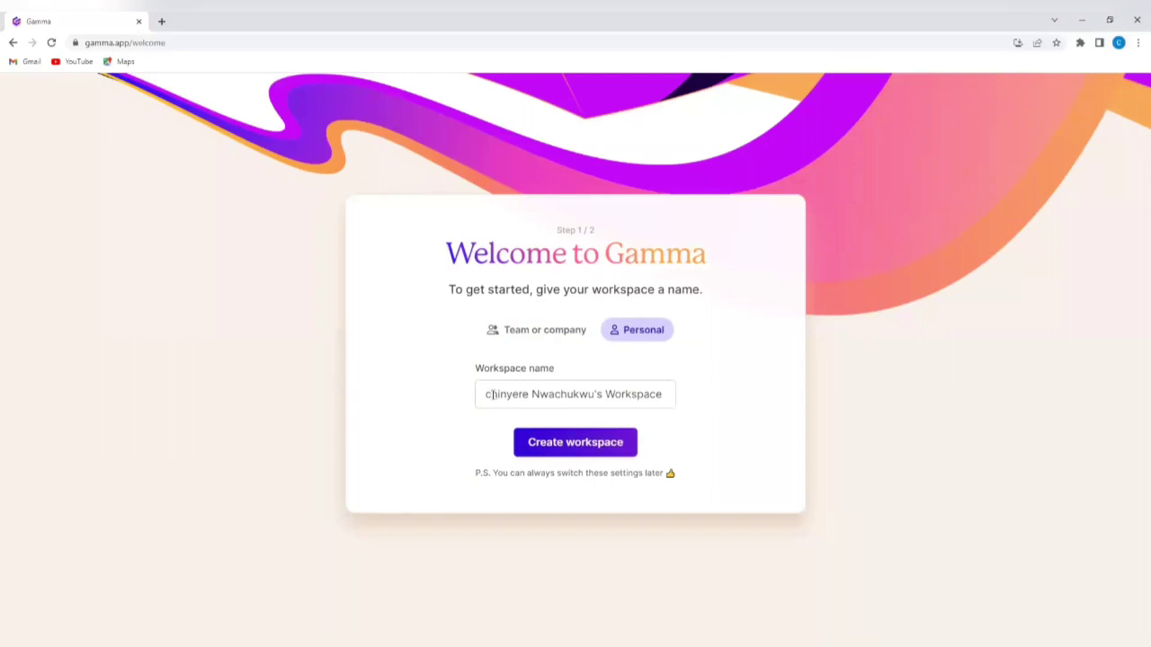
- Capitalize the first letter of the prefilled workspace name and create the Personal workspace
left_click(492, 394)
key("BackSpace")
type("C")
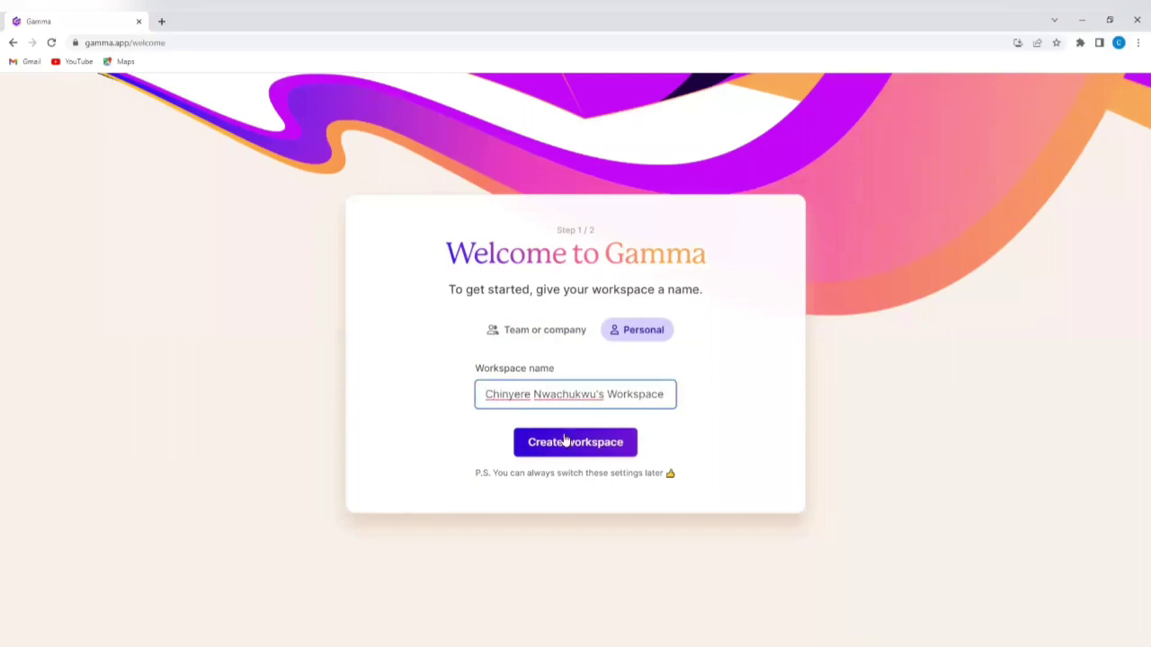
left_click(576, 445)
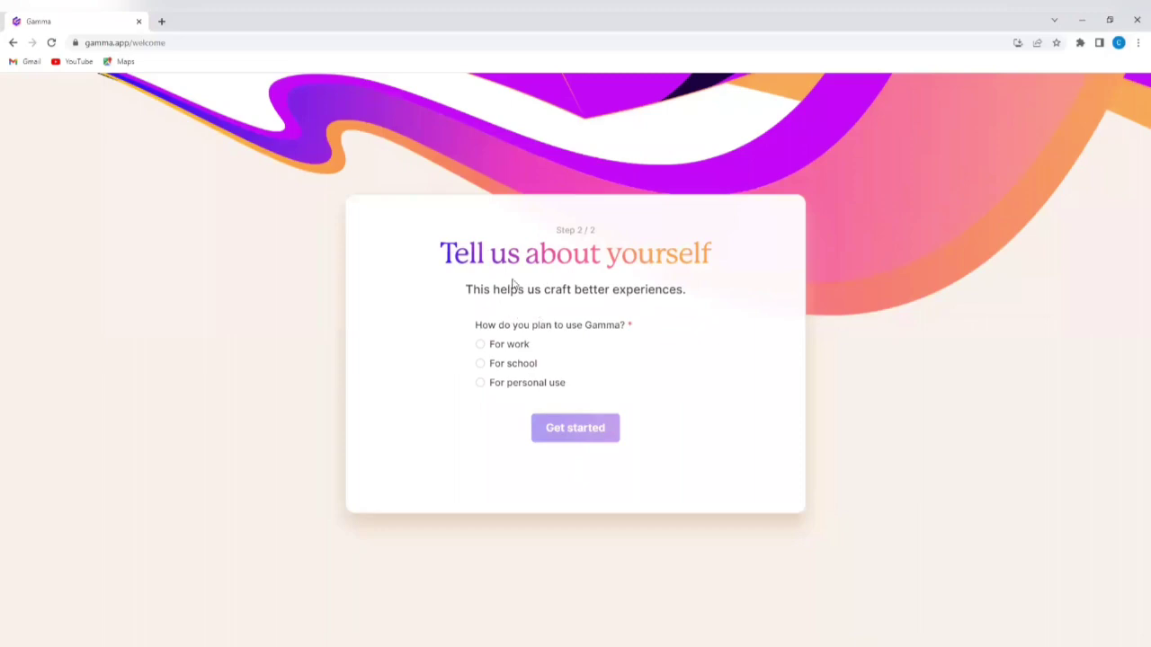
- Answer the onboarding questions: personal use, Marketing work, heard via Instagram, then get started
left_click(481, 383)
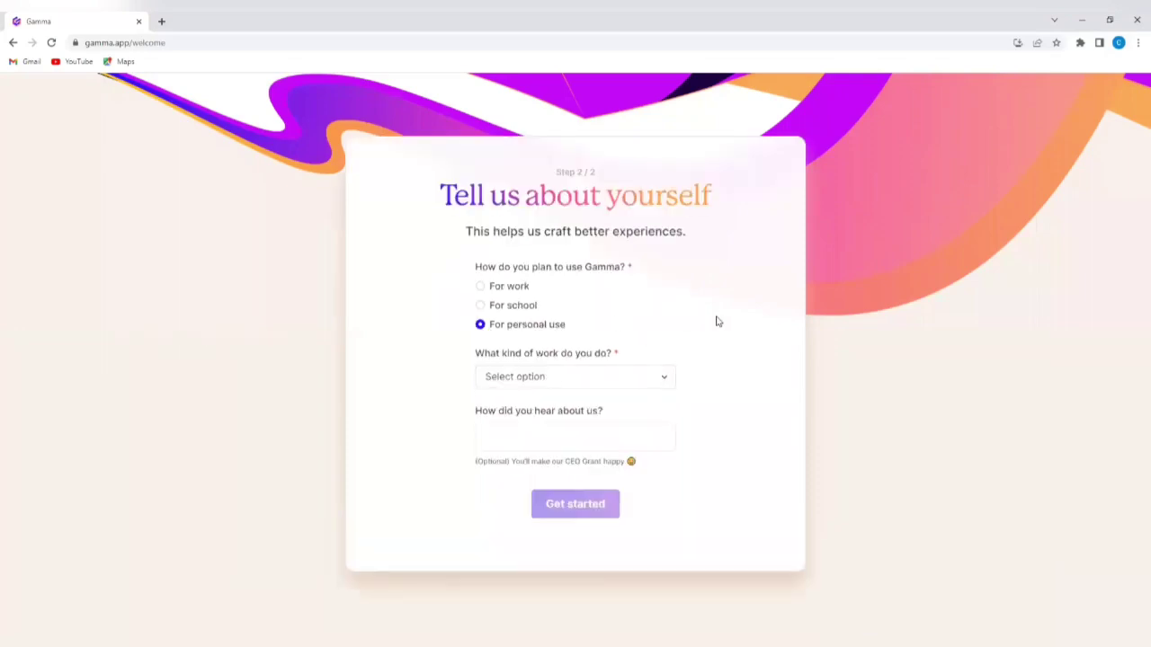
left_click(666, 381)
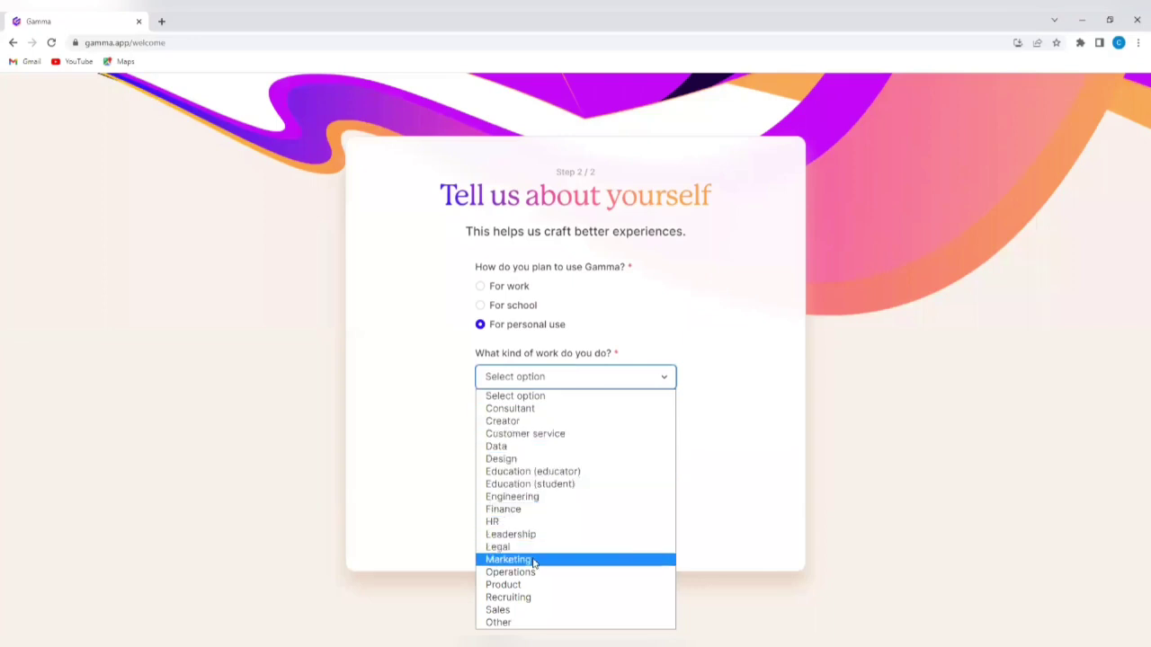
key("Return")
left_click(592, 446)
type("Instagram")
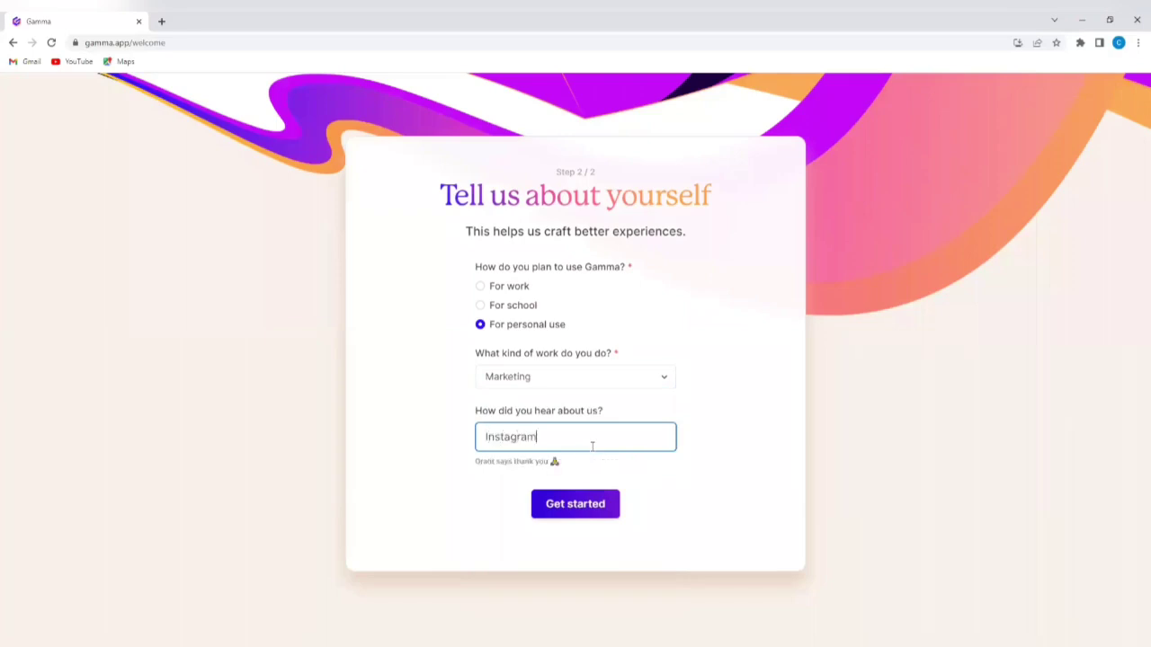
left_click(553, 511)
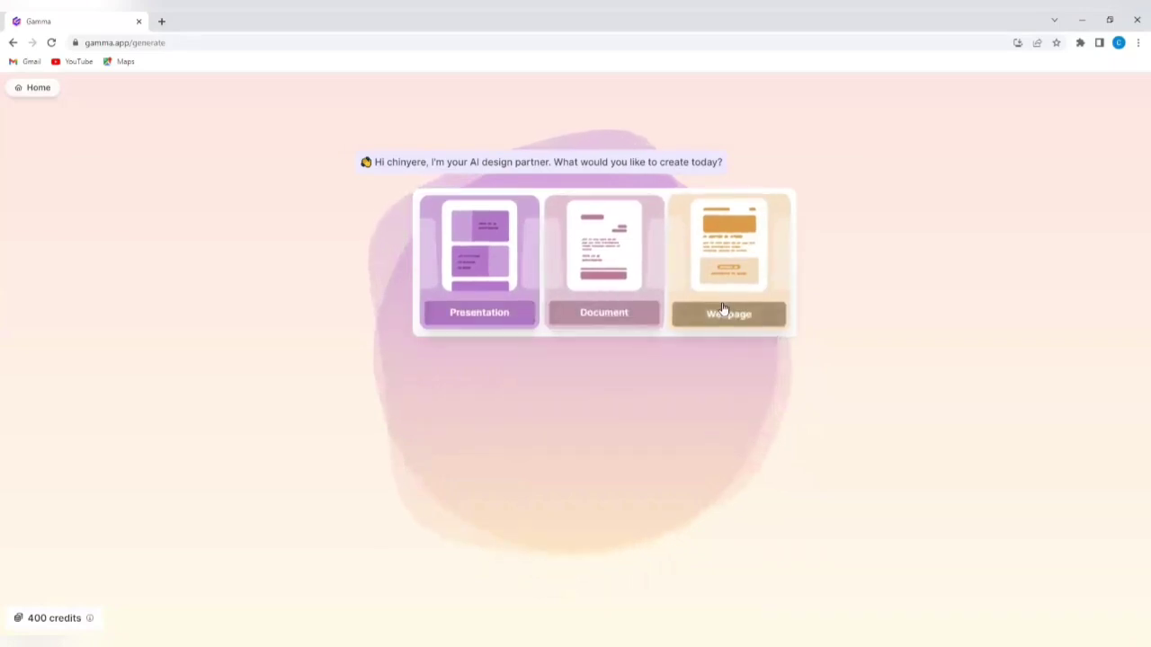
- Choose Presentation and submit the topic 'Effect of climate change on the environment' for an outline
left_click(480, 306)
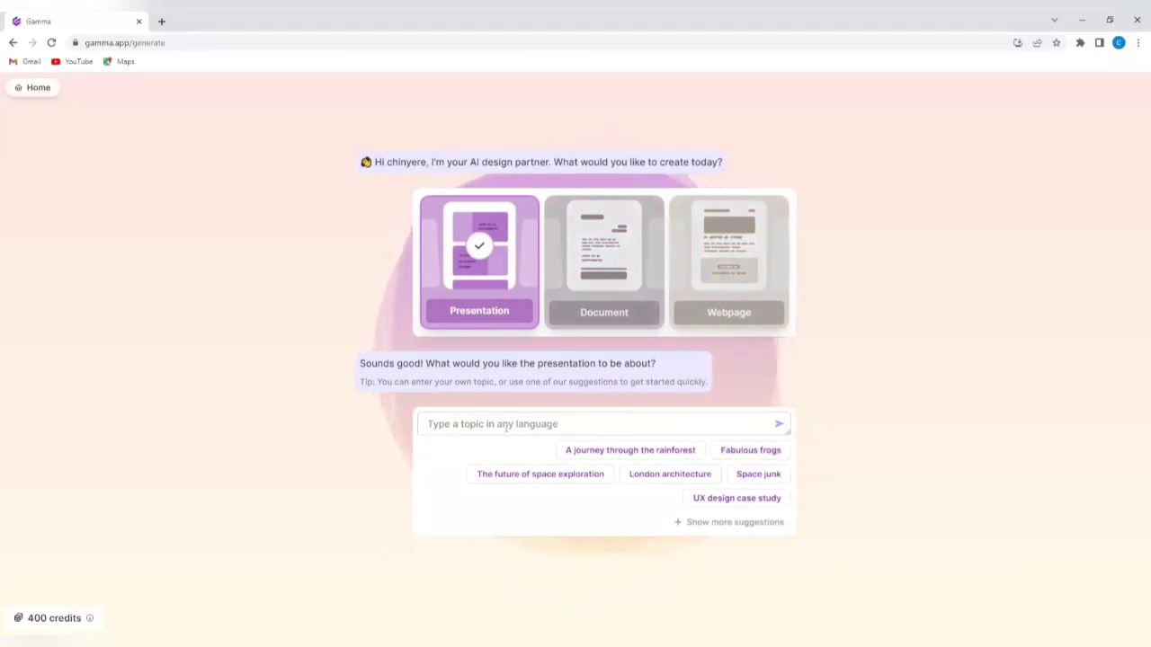
left_click(557, 424)
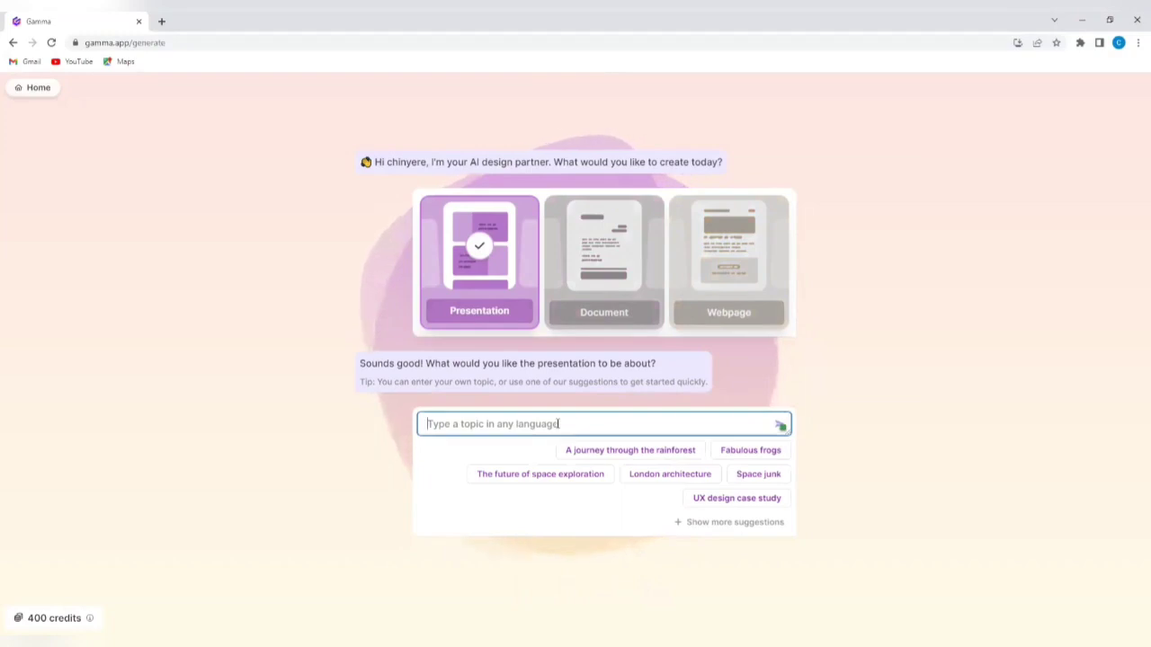
type("Effect ")
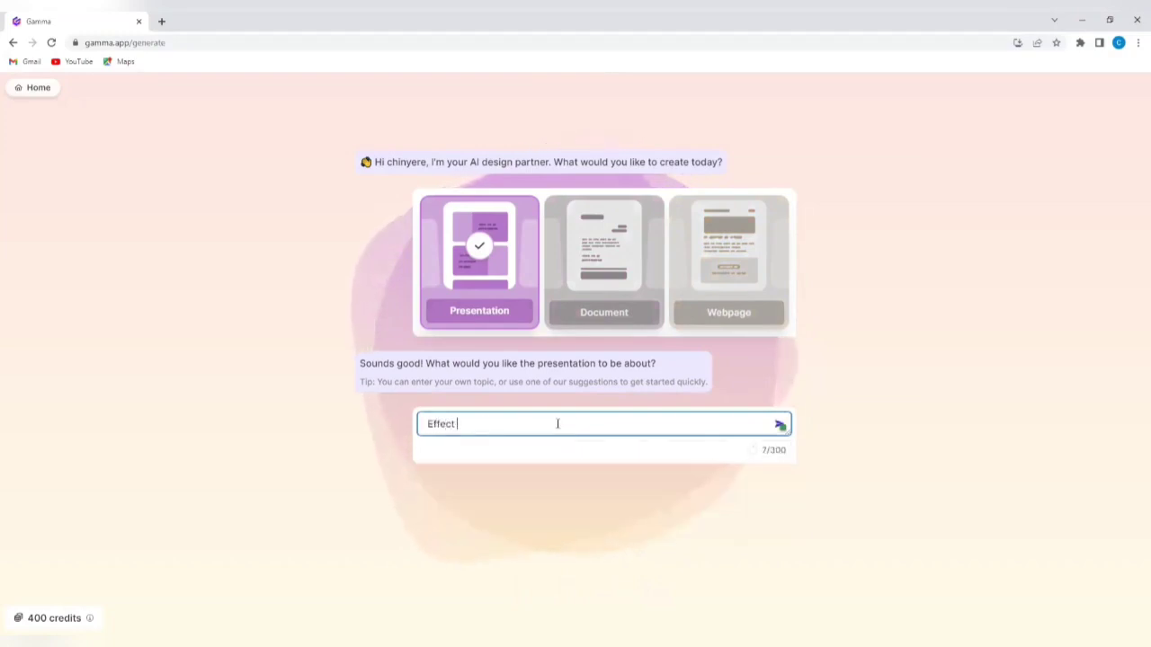
type("of climat")
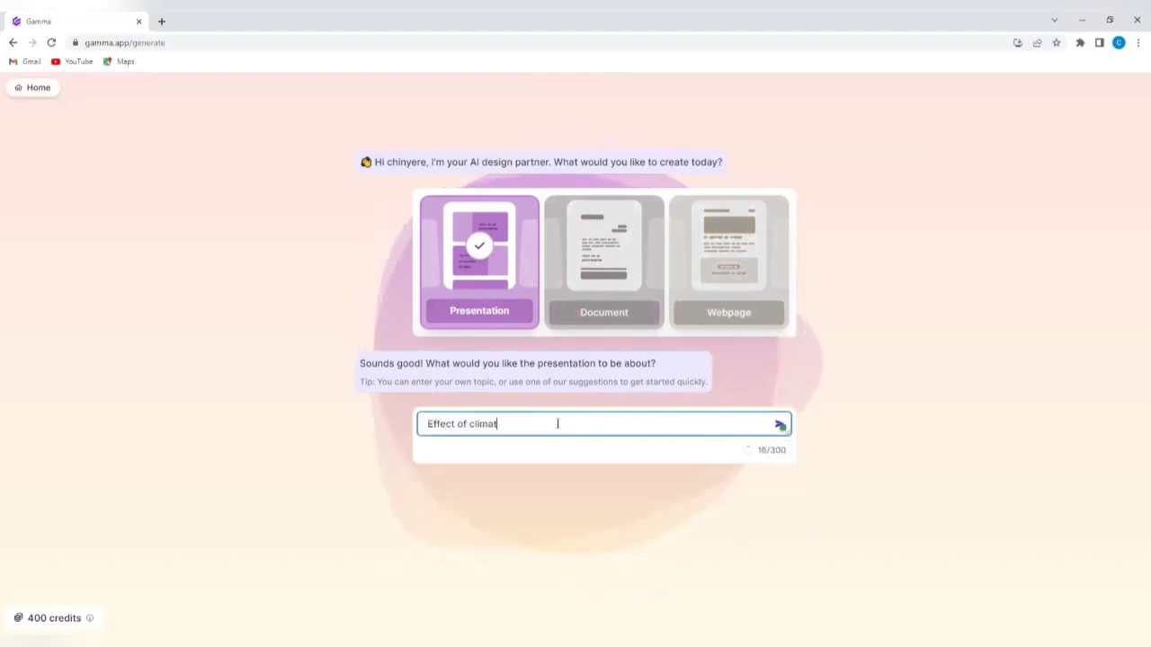
type("e change ")
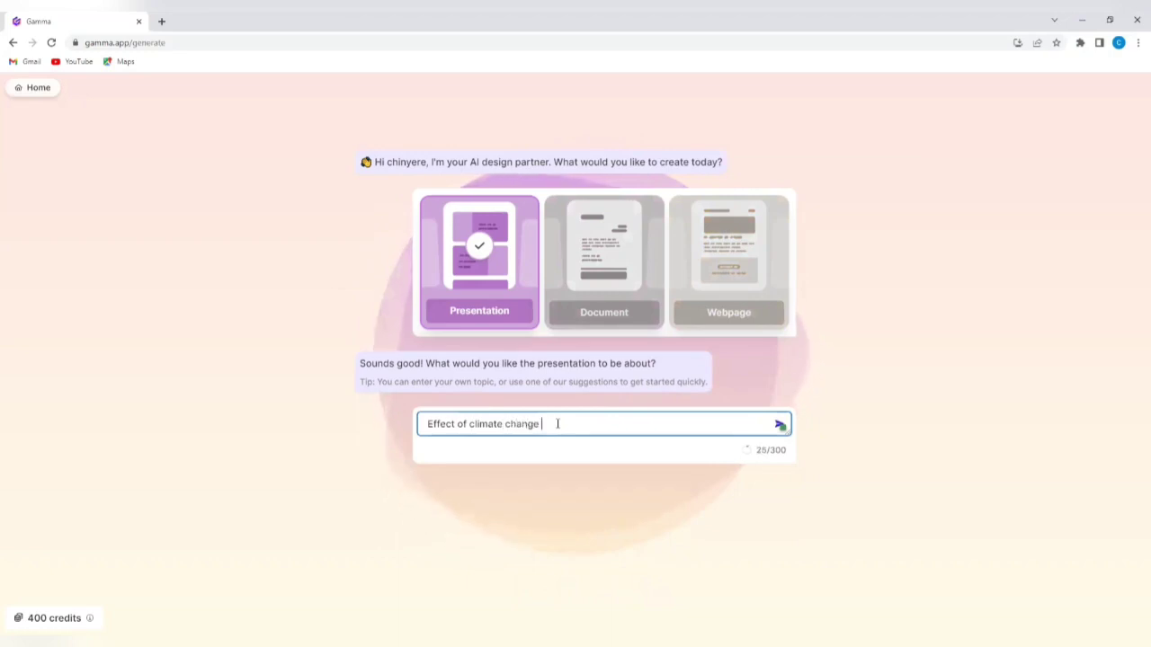
type("on the env")
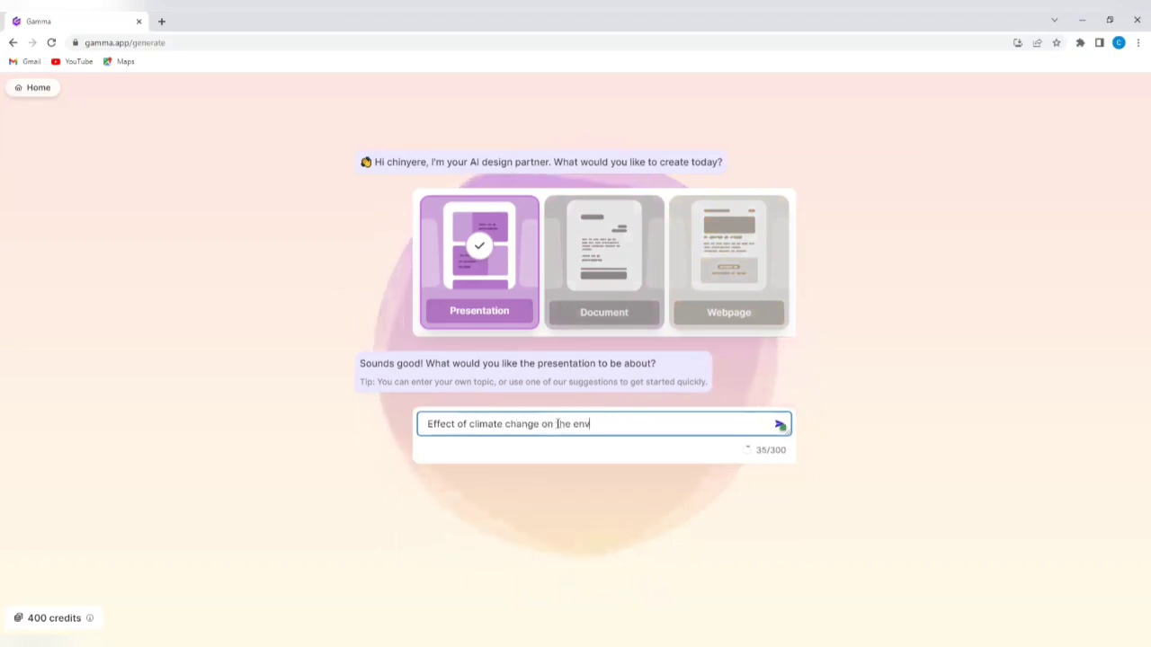
type("ironment")
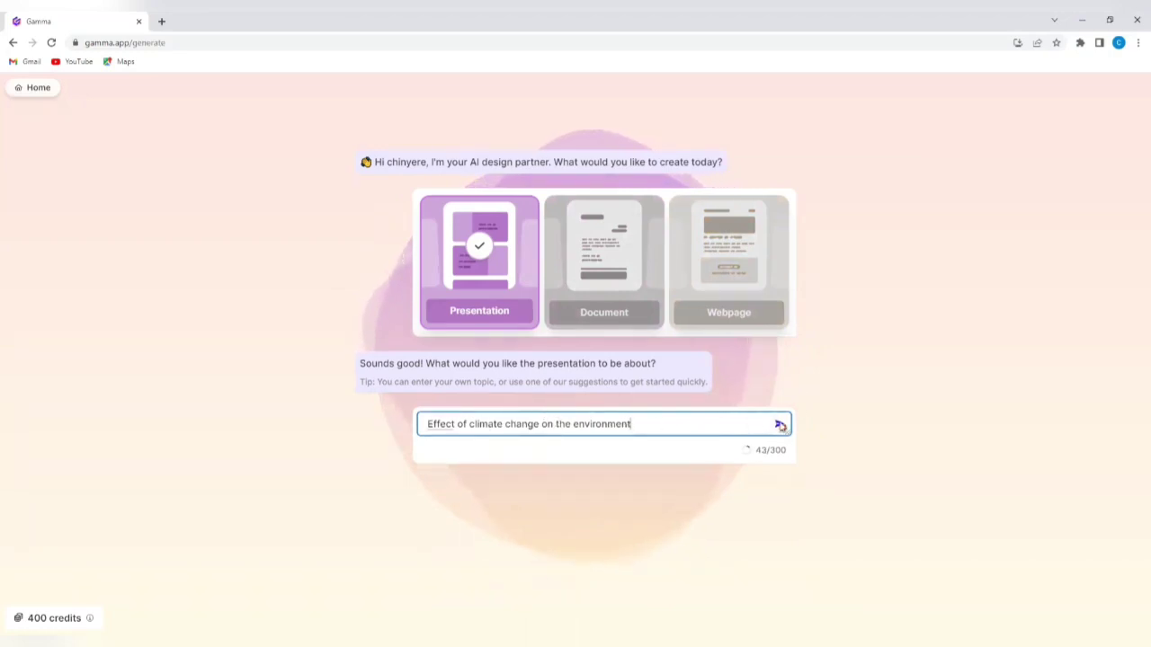
left_click(779, 426)
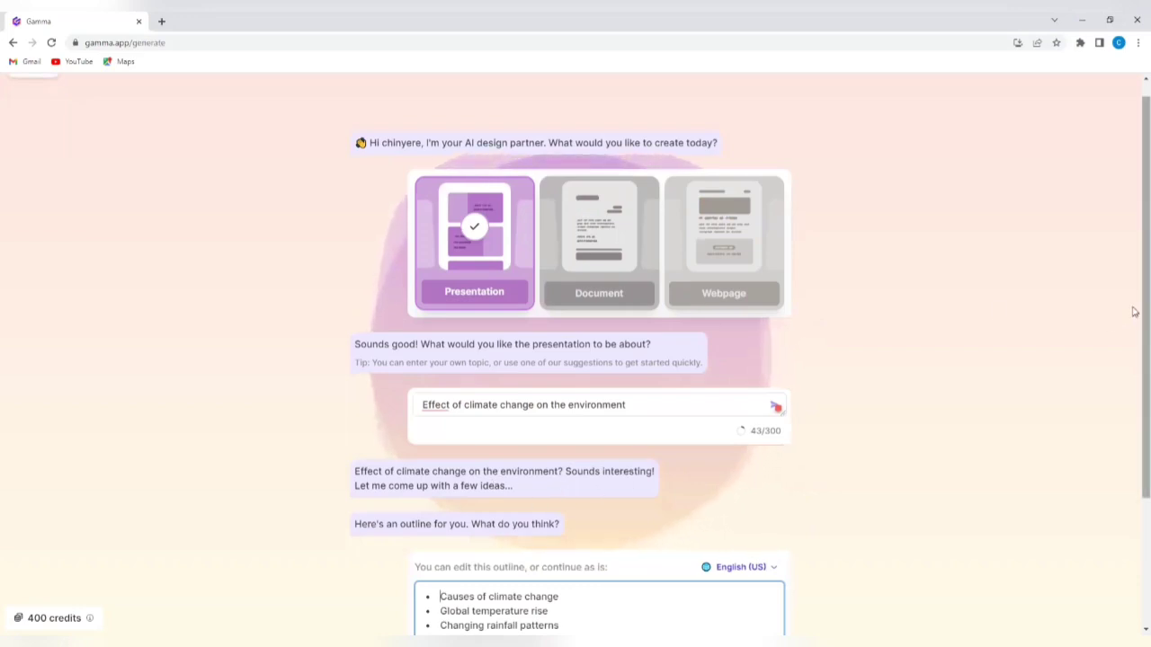
- Review the outline, regenerate a new seven-point outline, and continue with it
left_click_drag(1134, 314, 1134, 444)
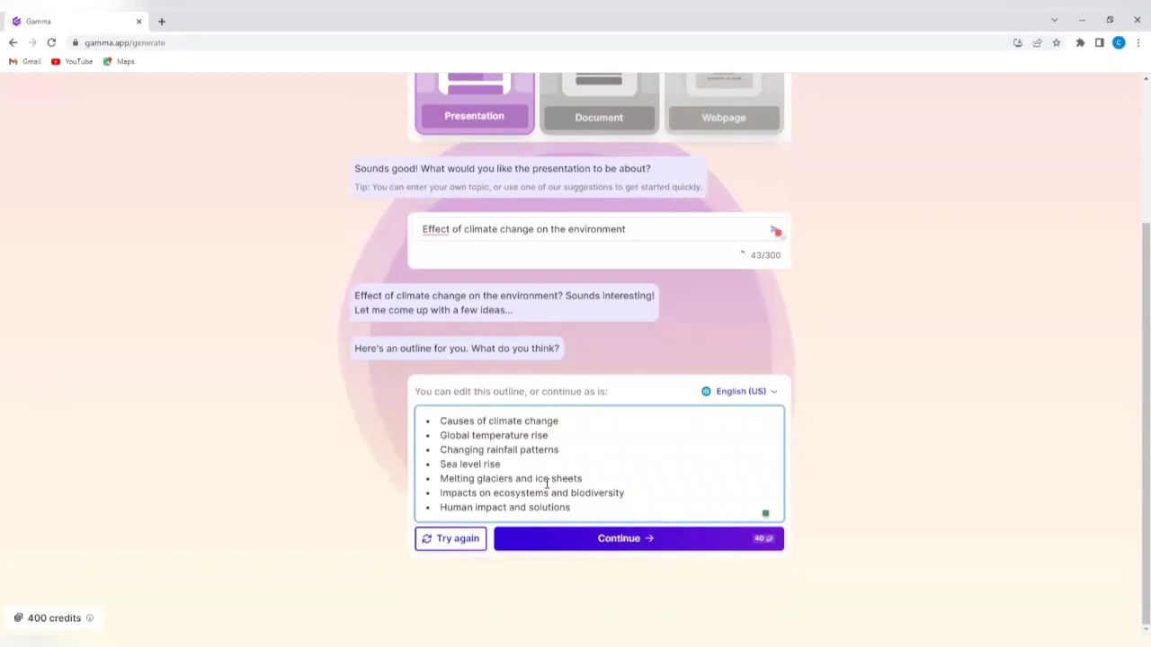
left_click(459, 540)
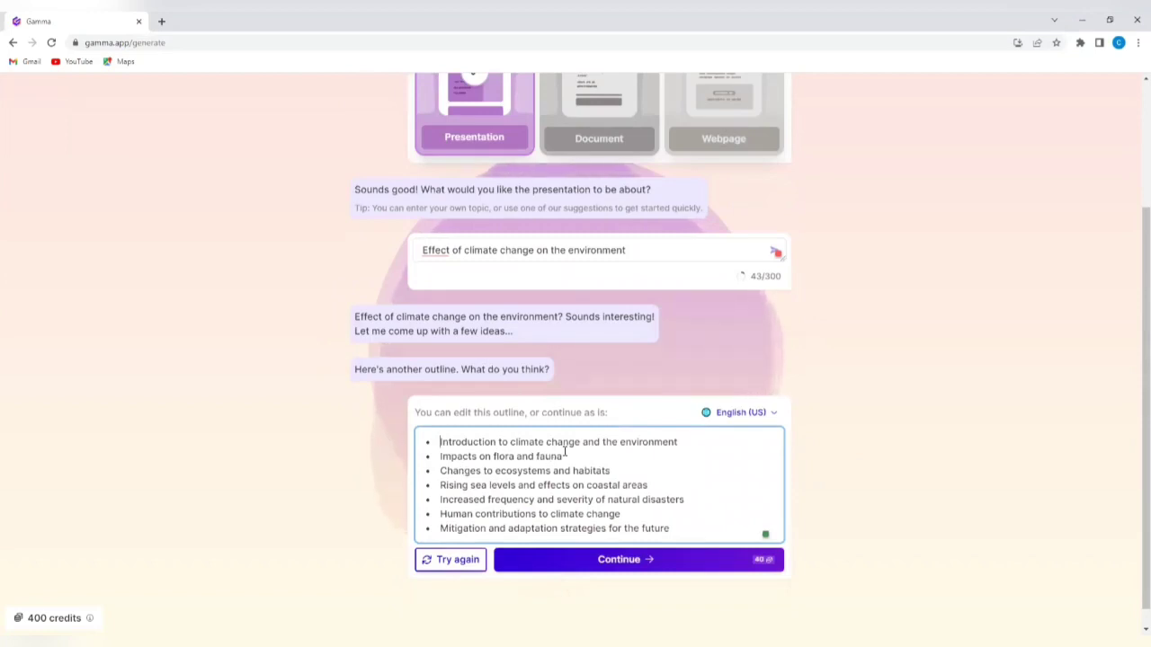
left_click(605, 561)
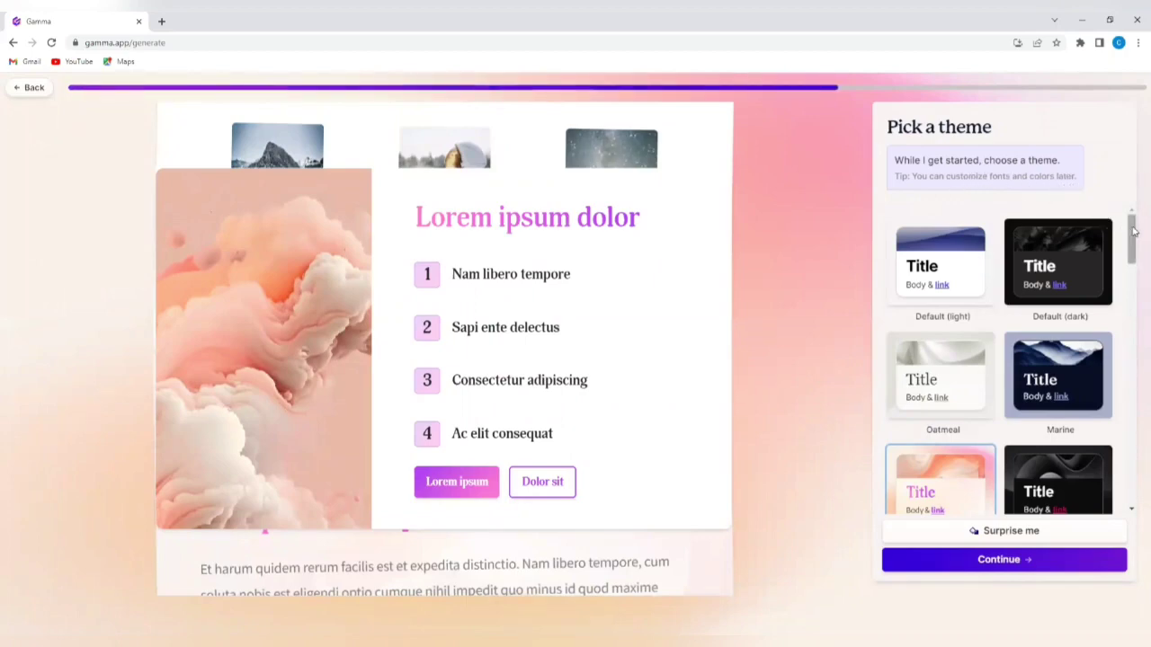
- Select the Flamingo theme from the theme list and generate the presentation
left_click_drag(1135, 231, 1132, 281)
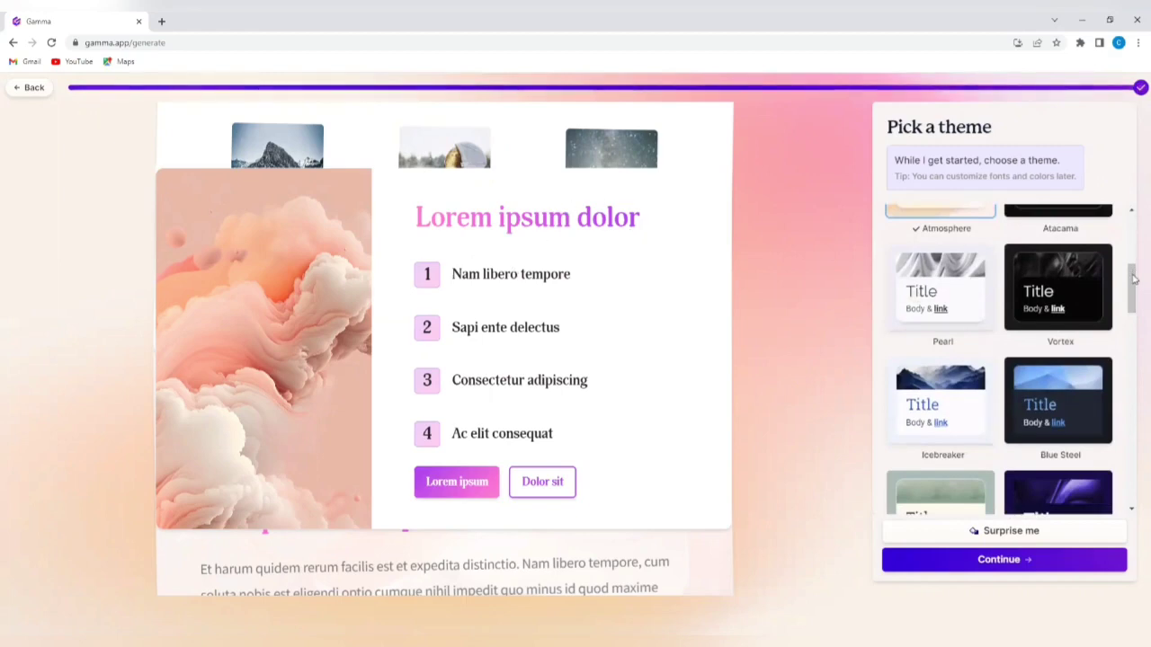
left_click_drag(1135, 288, 1131, 365)
left_click(941, 384)
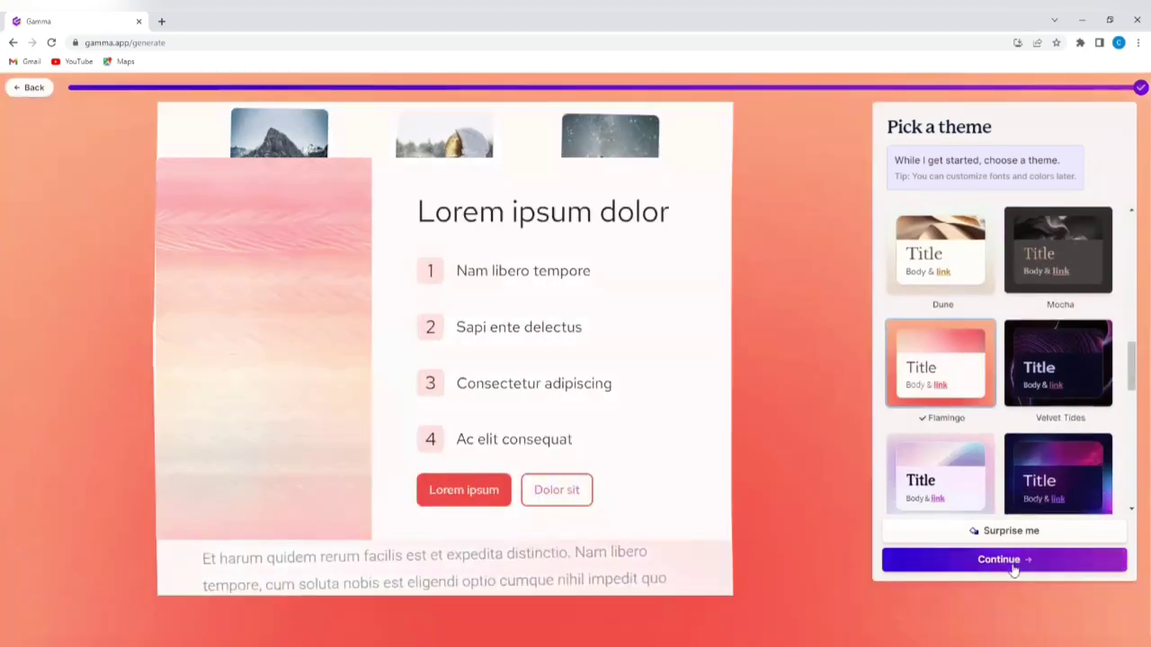
left_click(1013, 561)
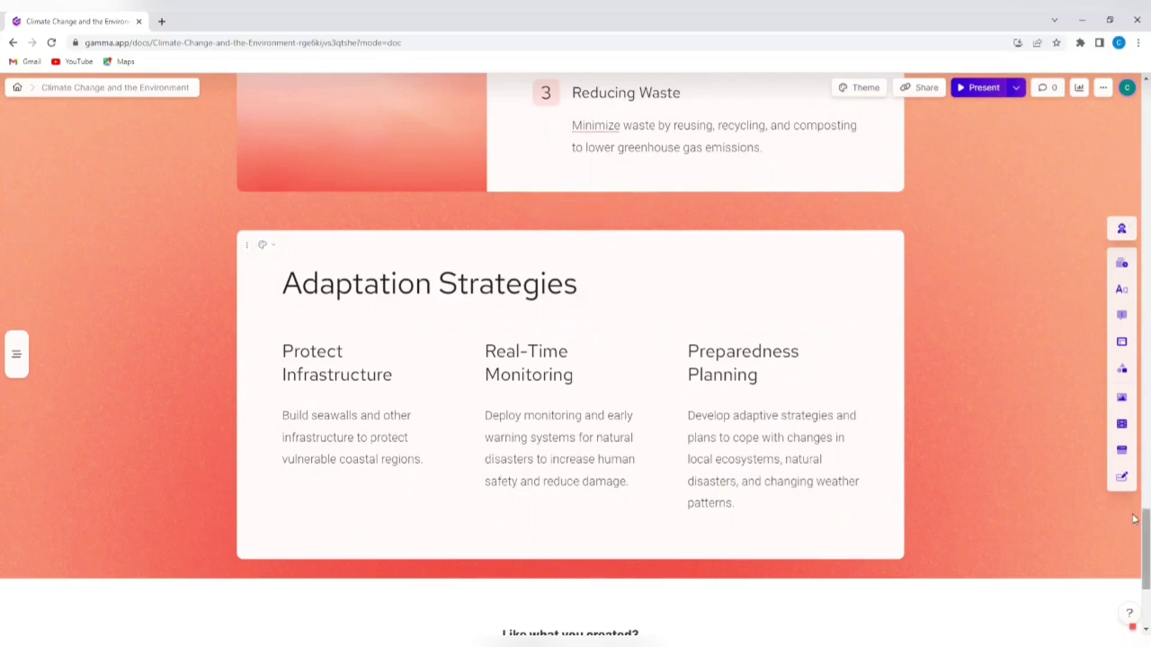
- Scroll back up to the 'Climate Change and the Environment' title card
left_click_drag(1135, 519, 1121, 90)
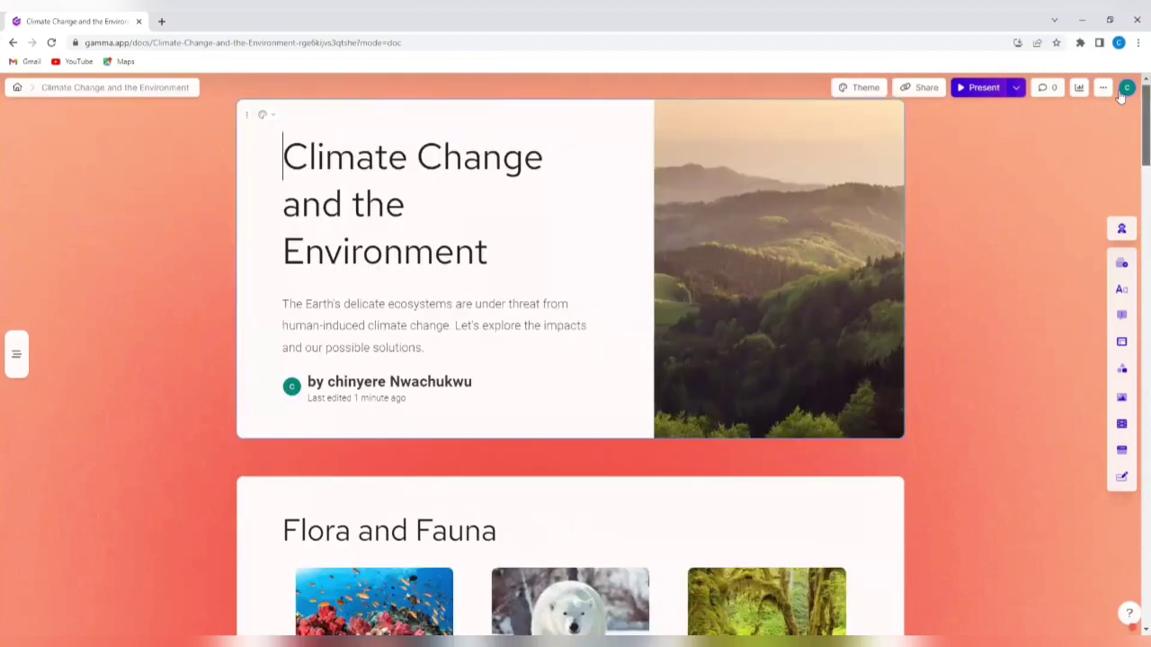
- Retype the end of 'Environment' in the title and format the whole title as Heading 3
left_click(1120, 296)
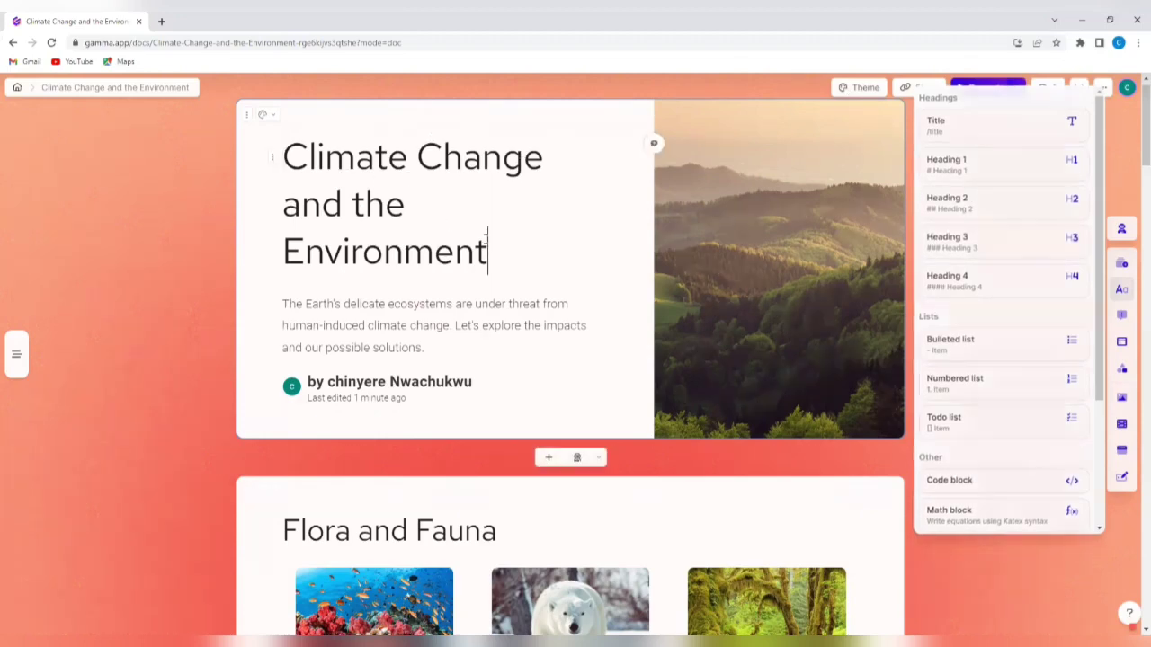
key("BackSpace")
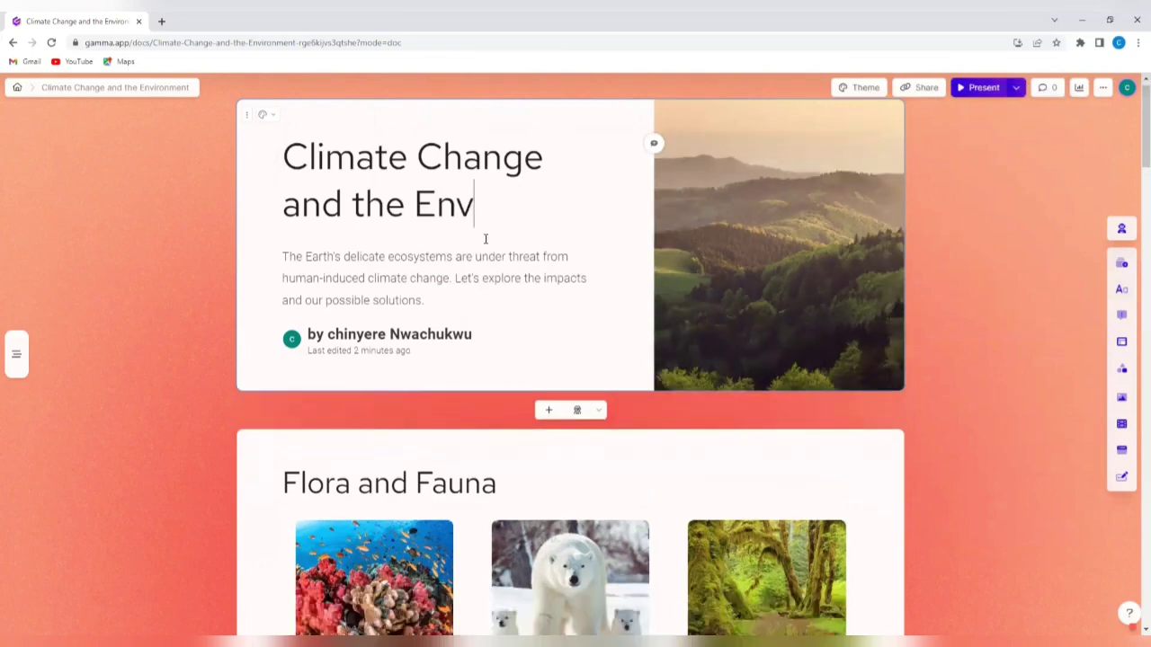
type("ironmen")
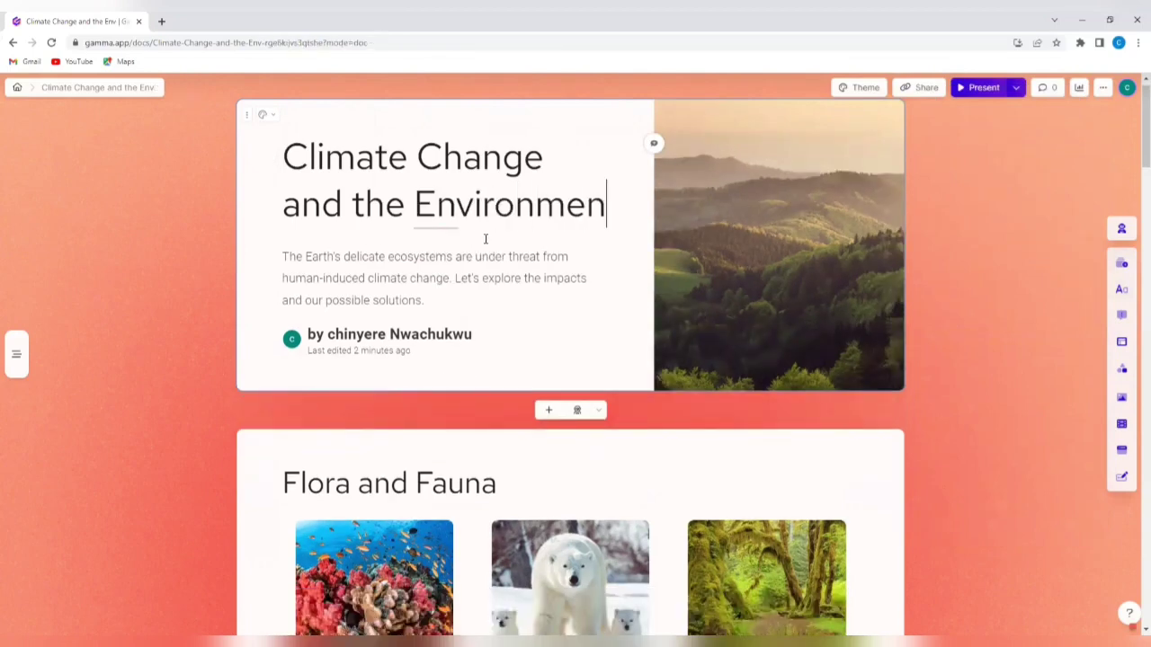
type("t")
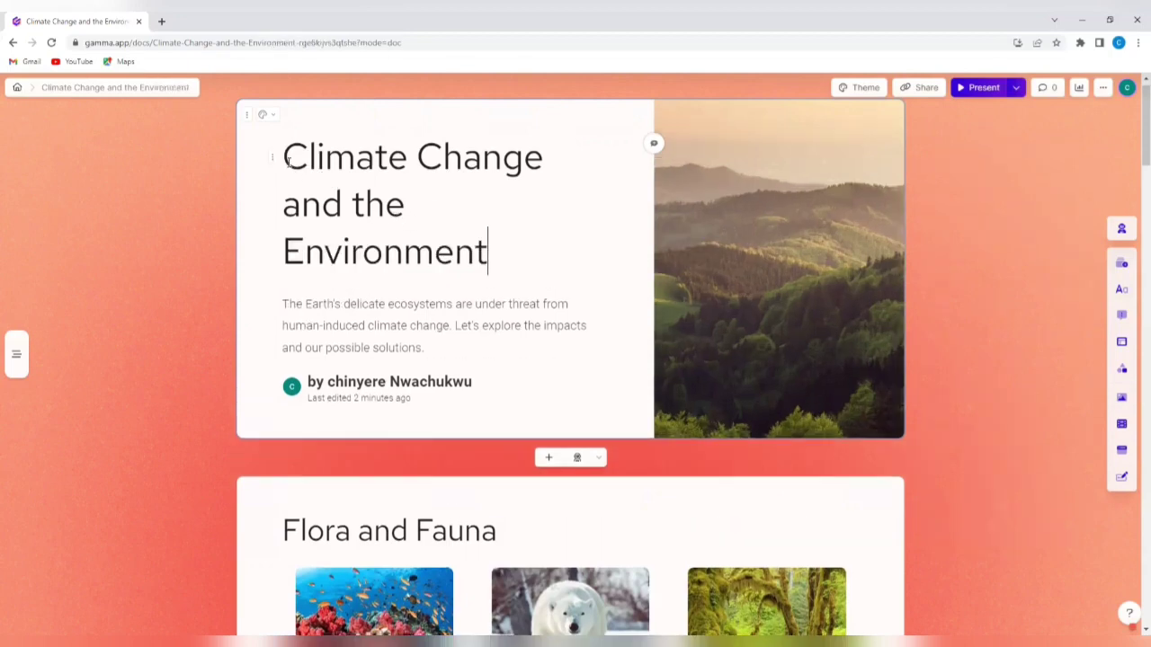
left_click_drag(286, 159, 502, 252)
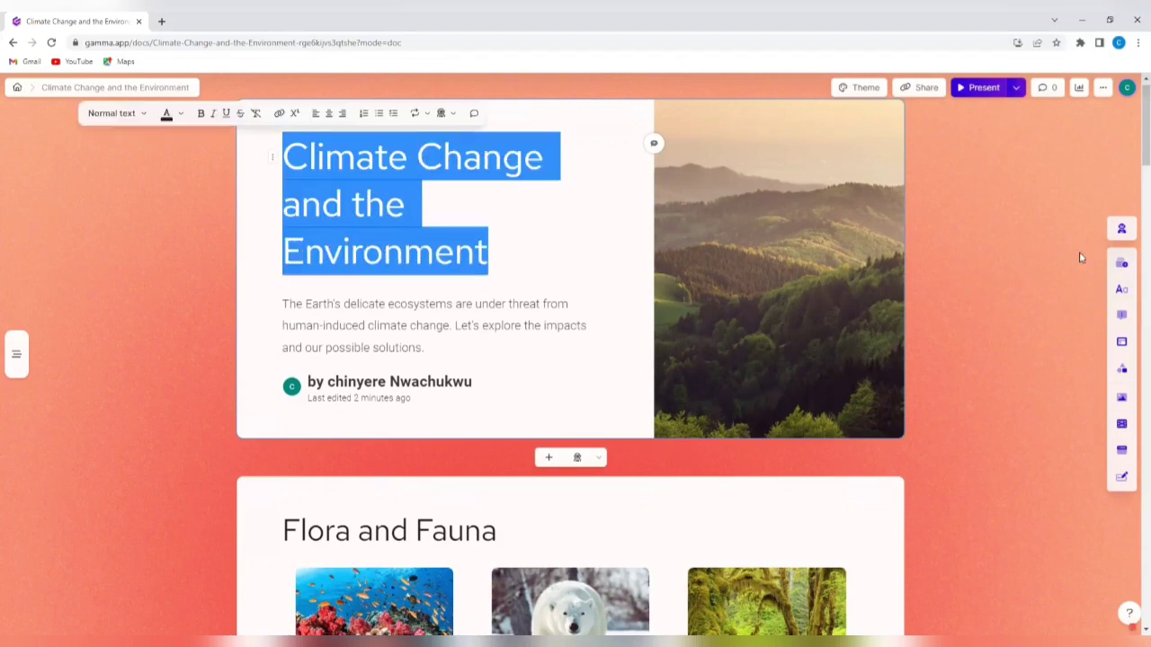
left_click(1119, 293)
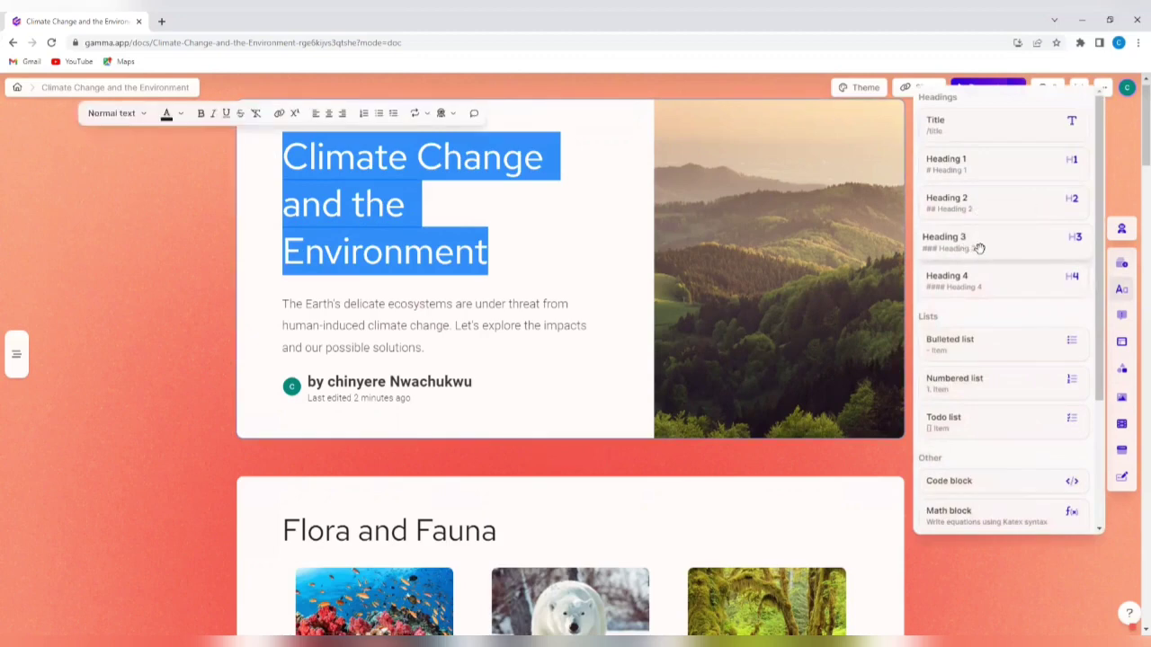
left_click(145, 118)
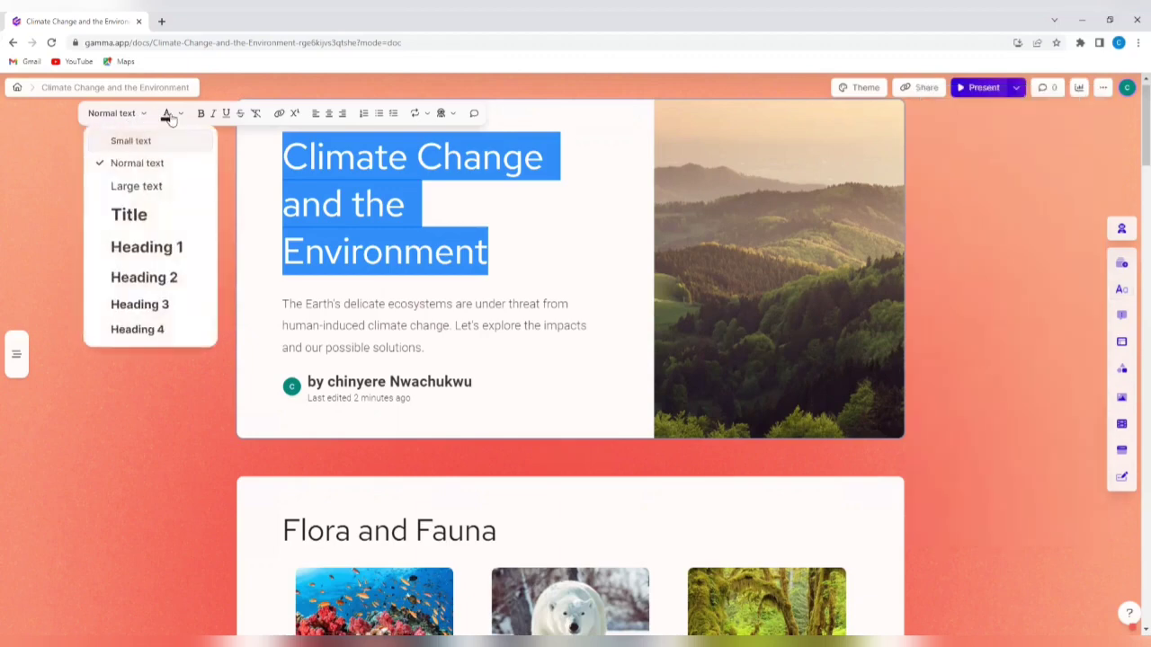
left_click(139, 304)
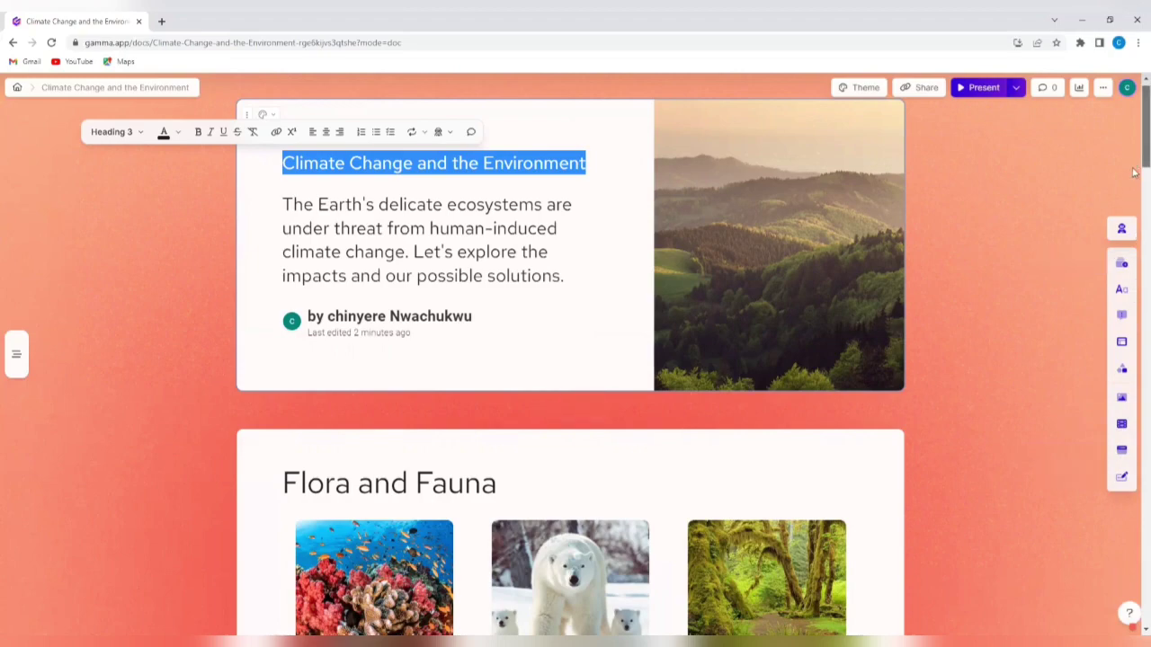
- Scroll to the bottom of the deck to show the three adaptation strategies card
left_click_drag(1134, 173, 1134, 621)
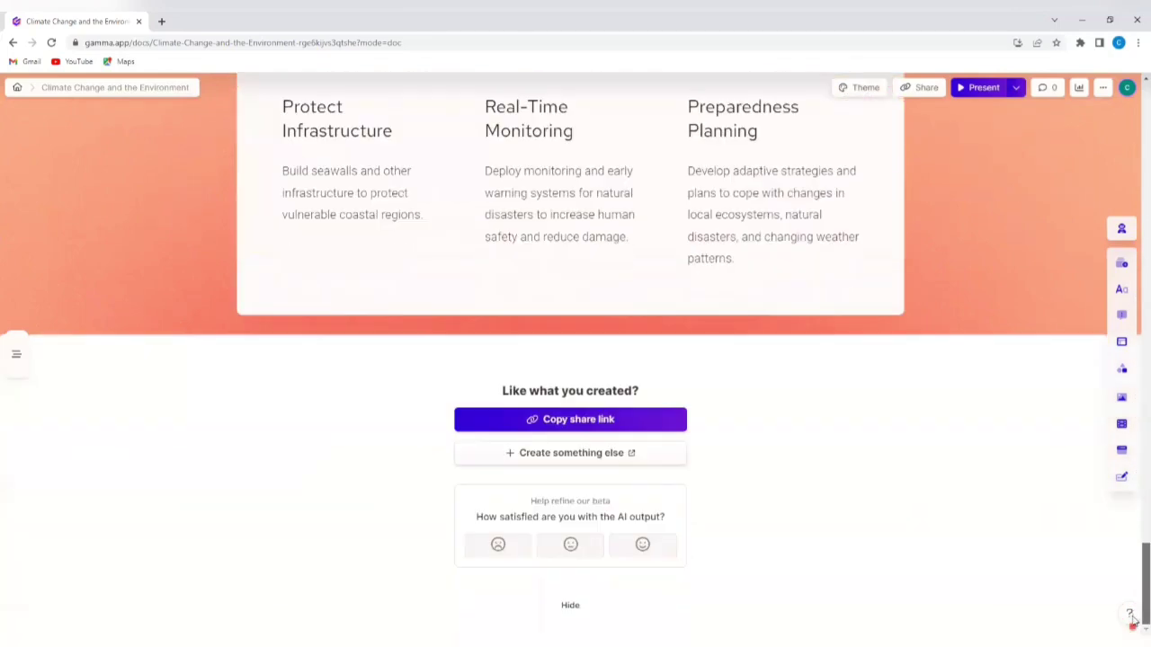
left_click(925, 88)
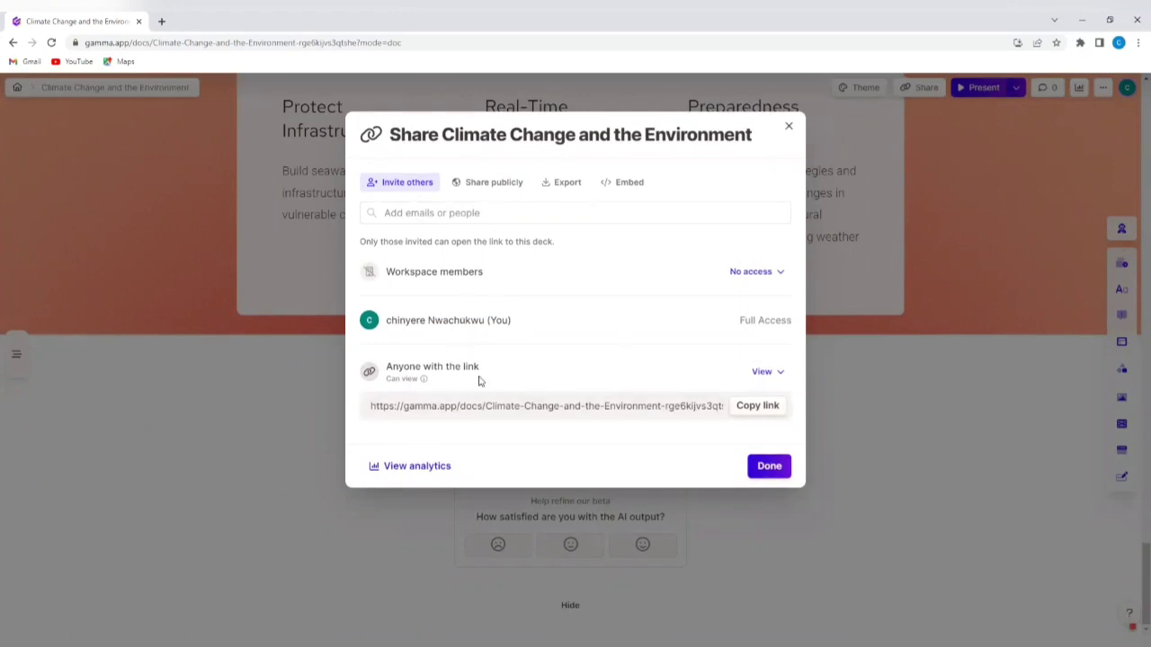
left_click(745, 412)
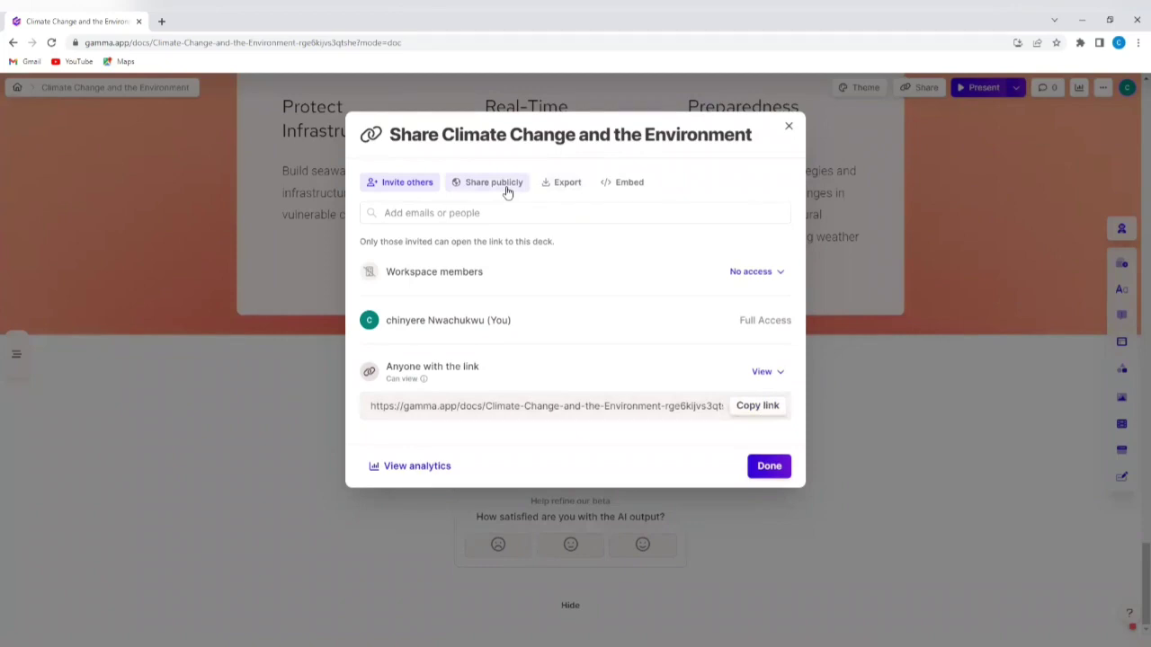
left_click(614, 184)
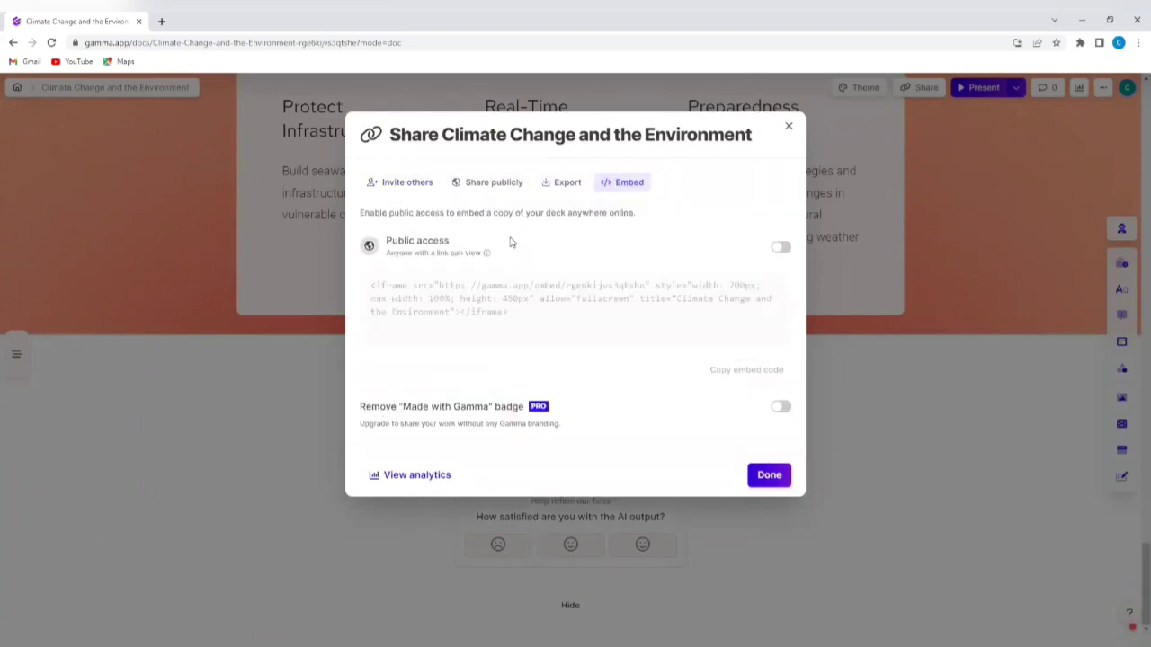
left_click(566, 183)
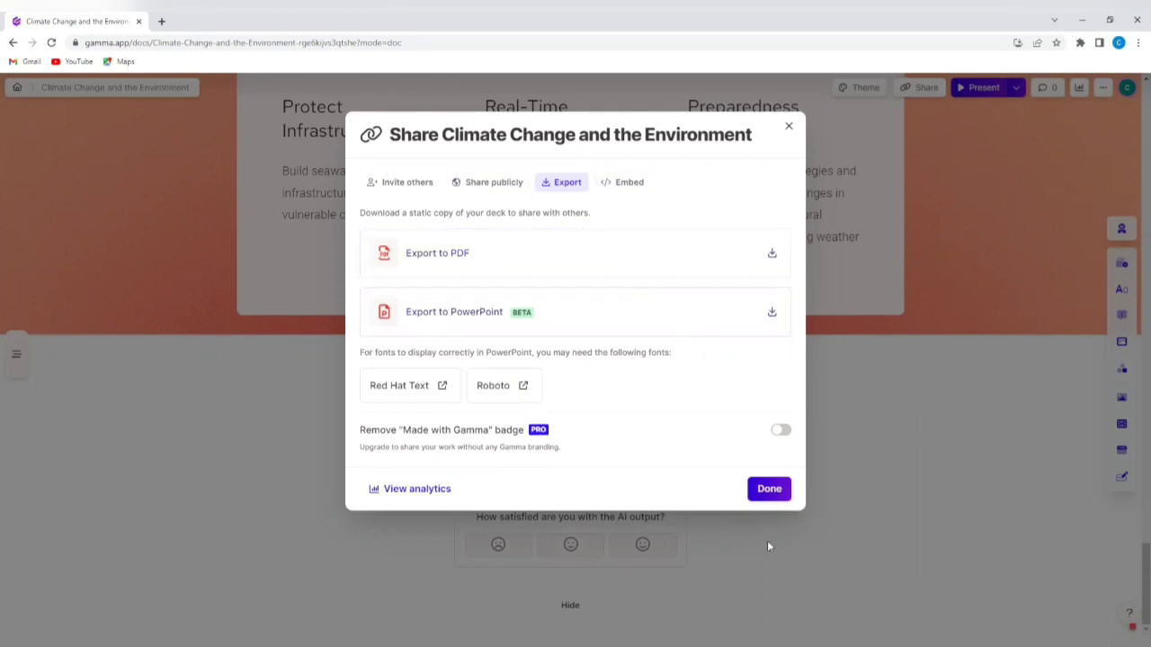
left_click(769, 491)
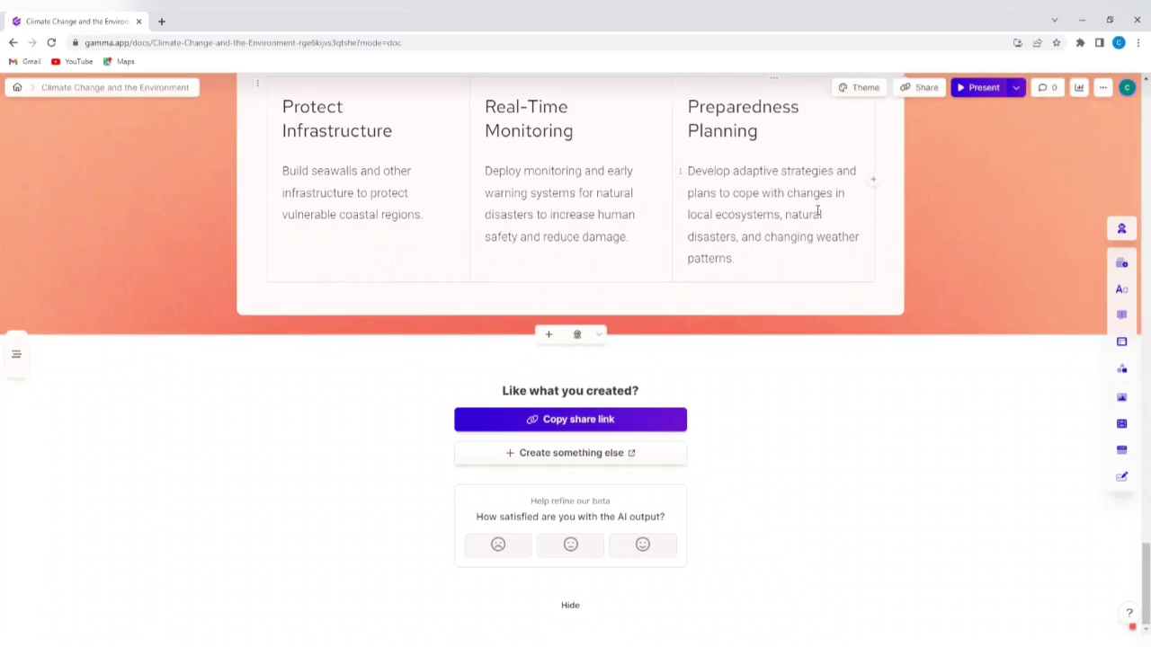
- Start presenting the deck full-screen, beginning on the Adaptation Strategies card
left_click(996, 93)
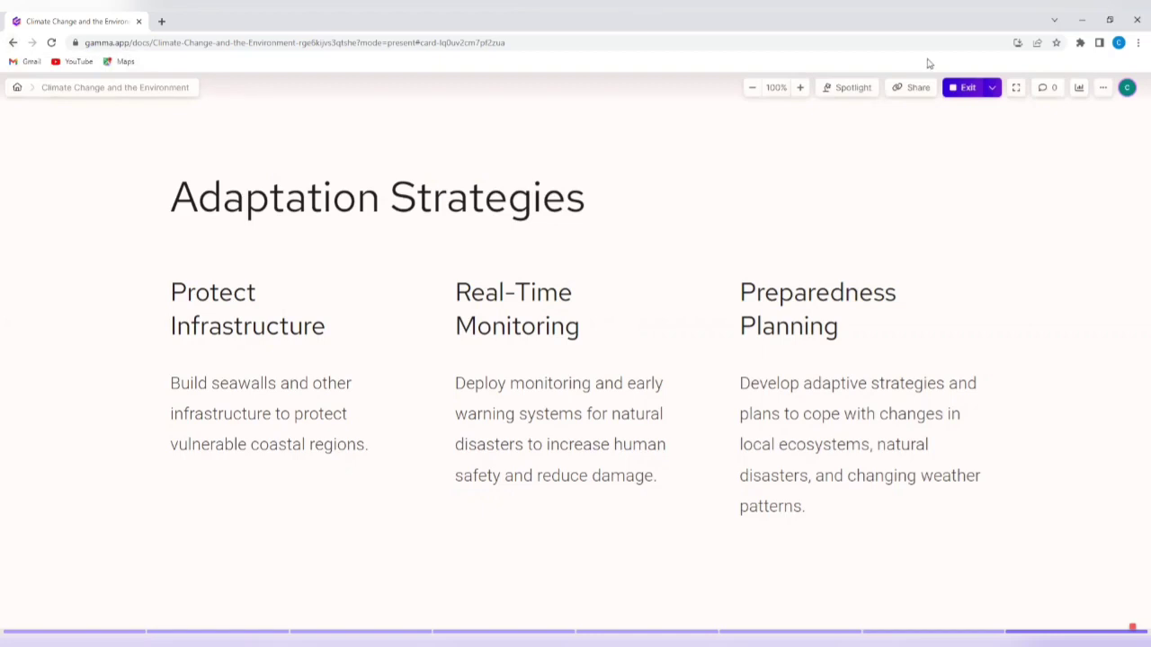
- Exit present mode back to the editor and view the Present menu's presentation options
left_click(967, 88)
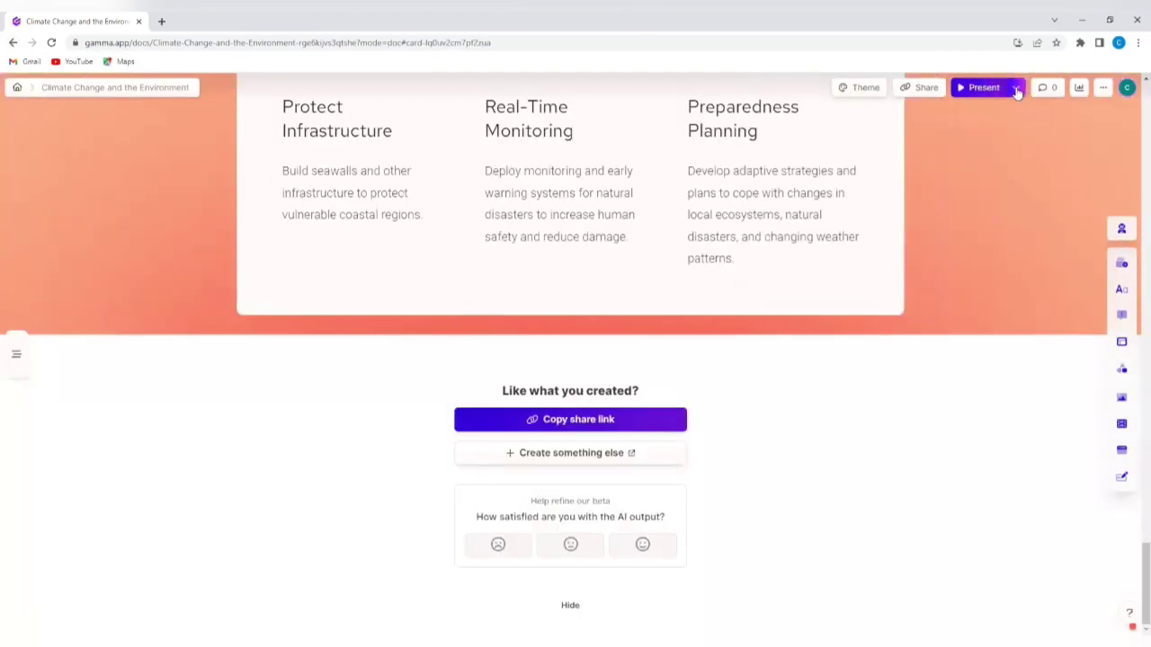
left_click(1016, 89)
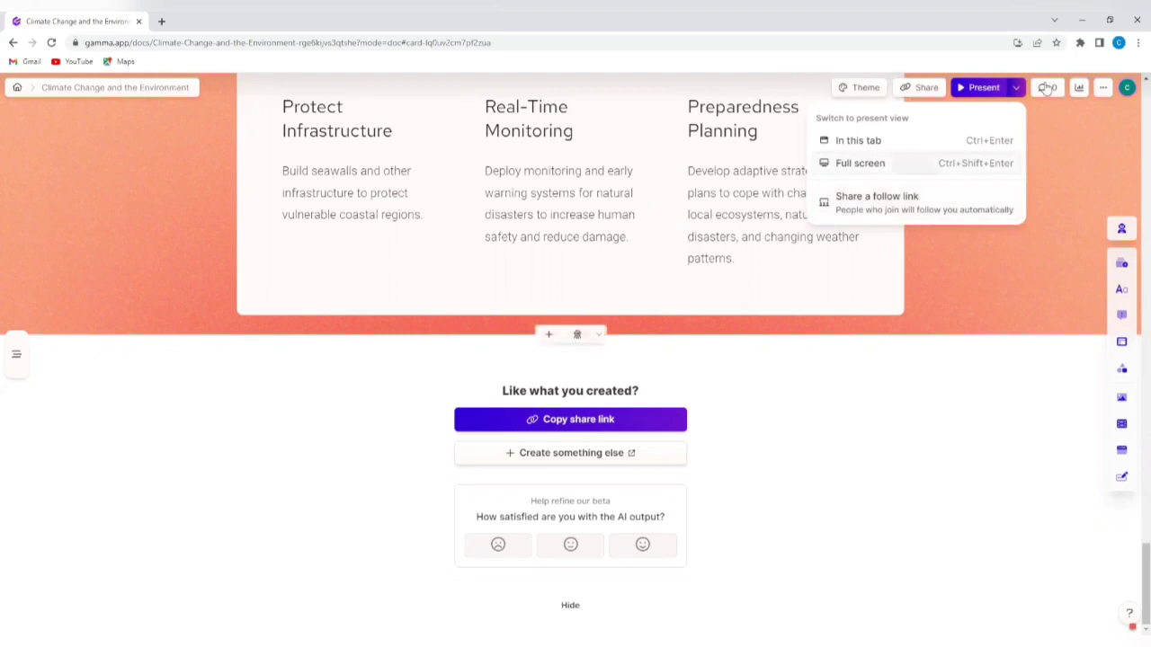
left_click(1051, 122)
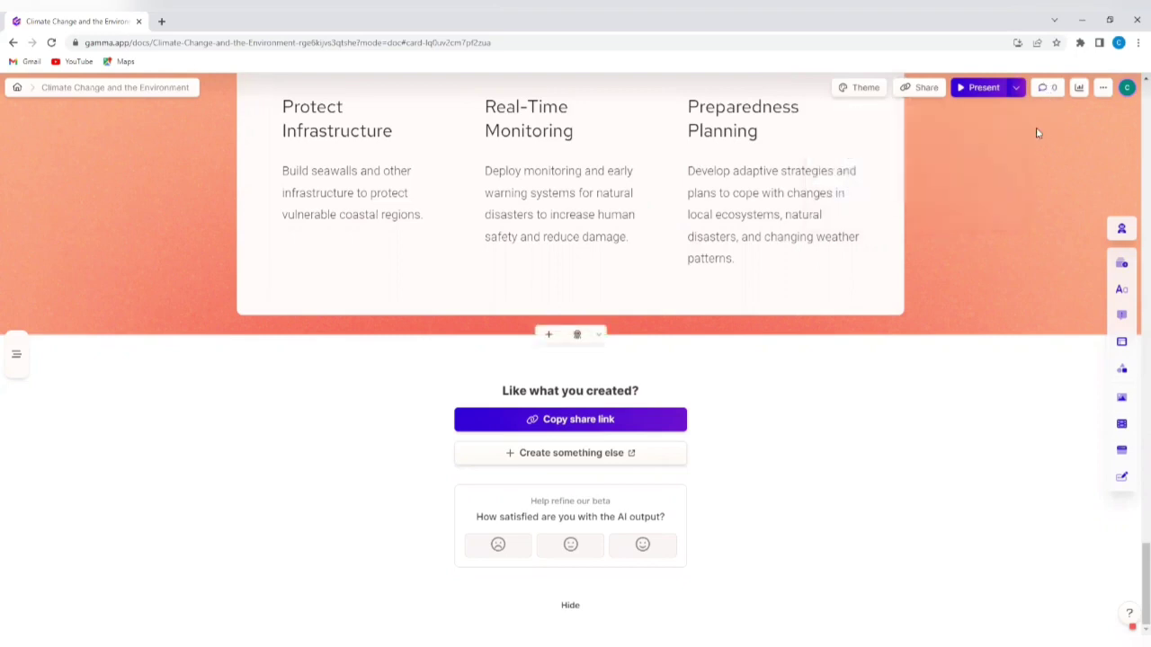